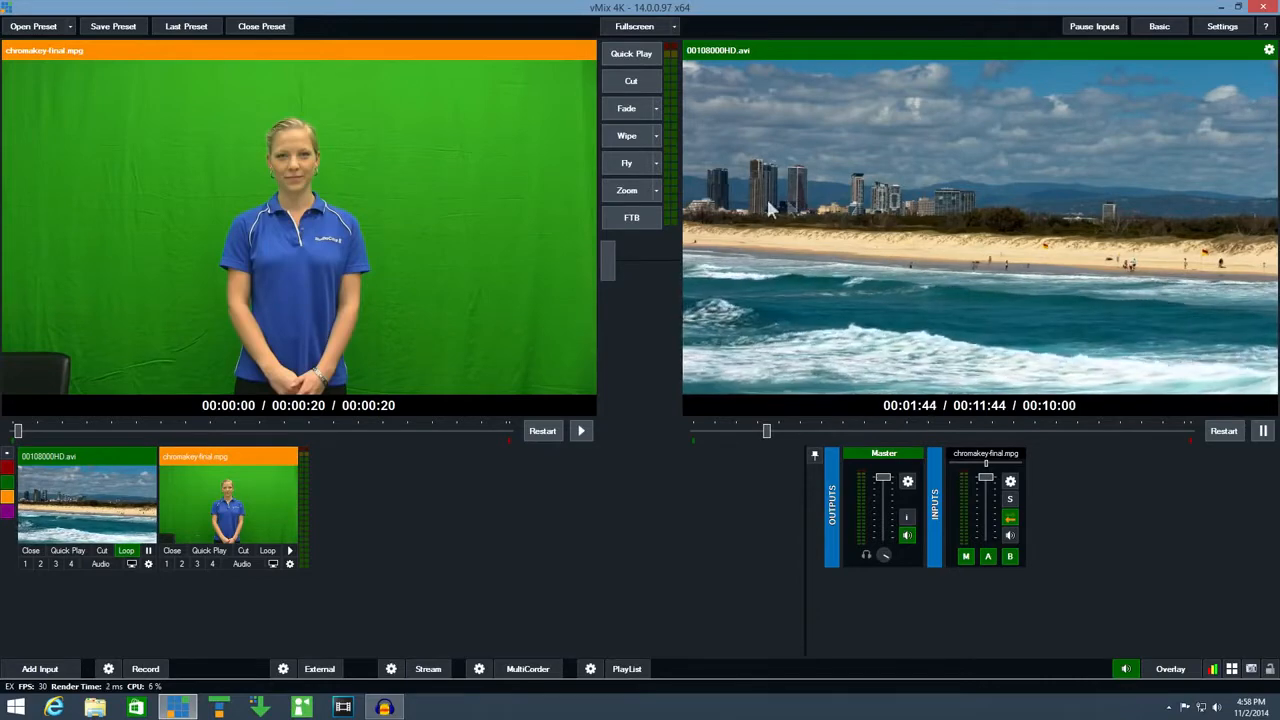
# Add a new title input based on the NewsHD template
pyautogui.click(68, 665)
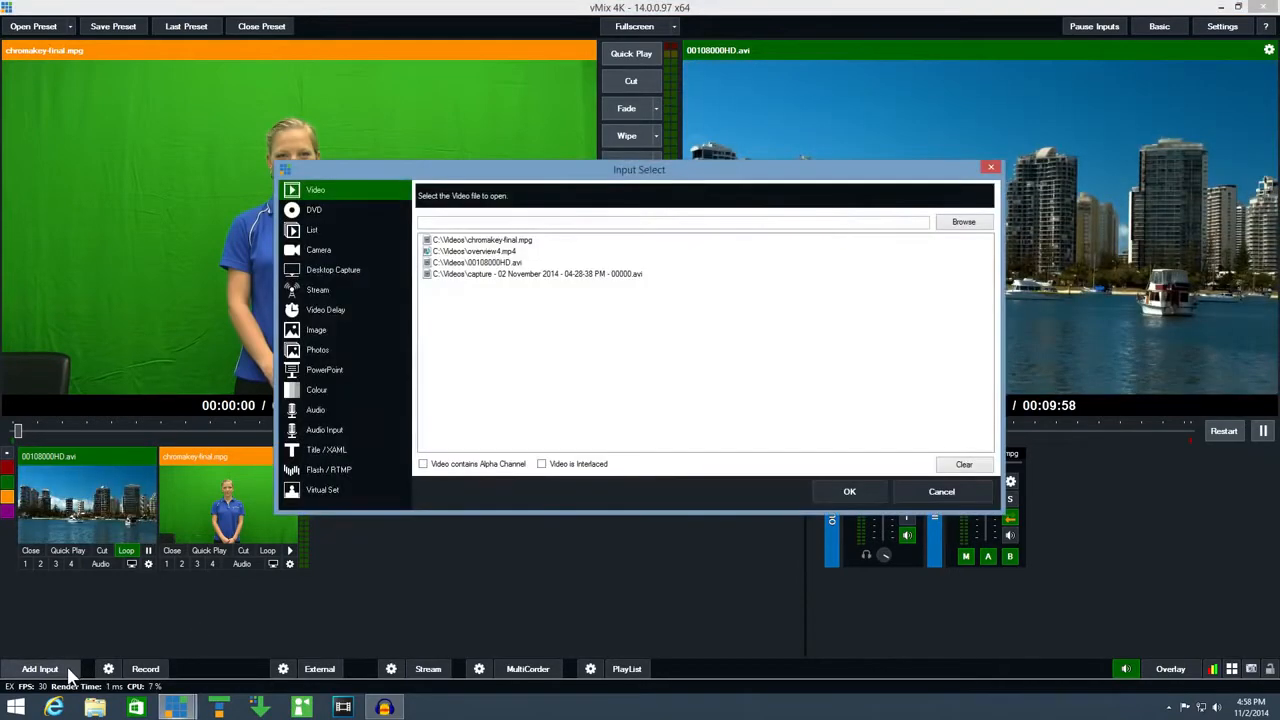
pyautogui.click(322, 446)
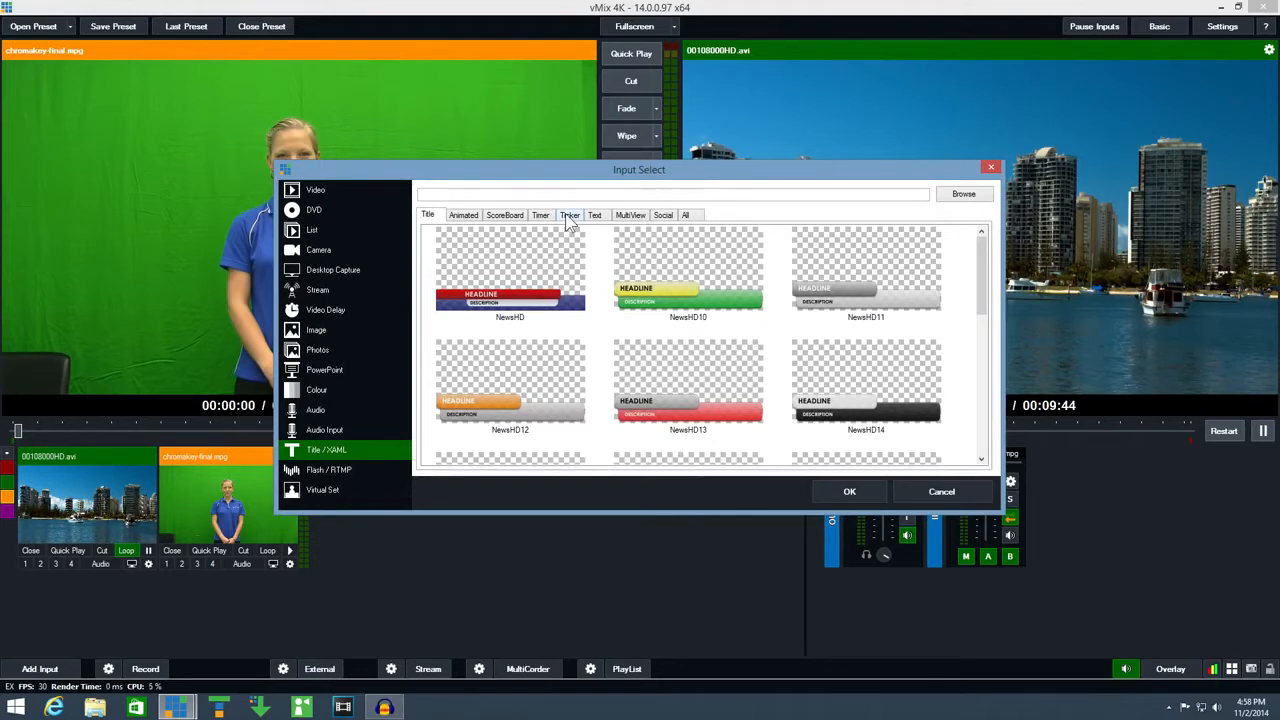
pyautogui.doubleClick(482, 283)
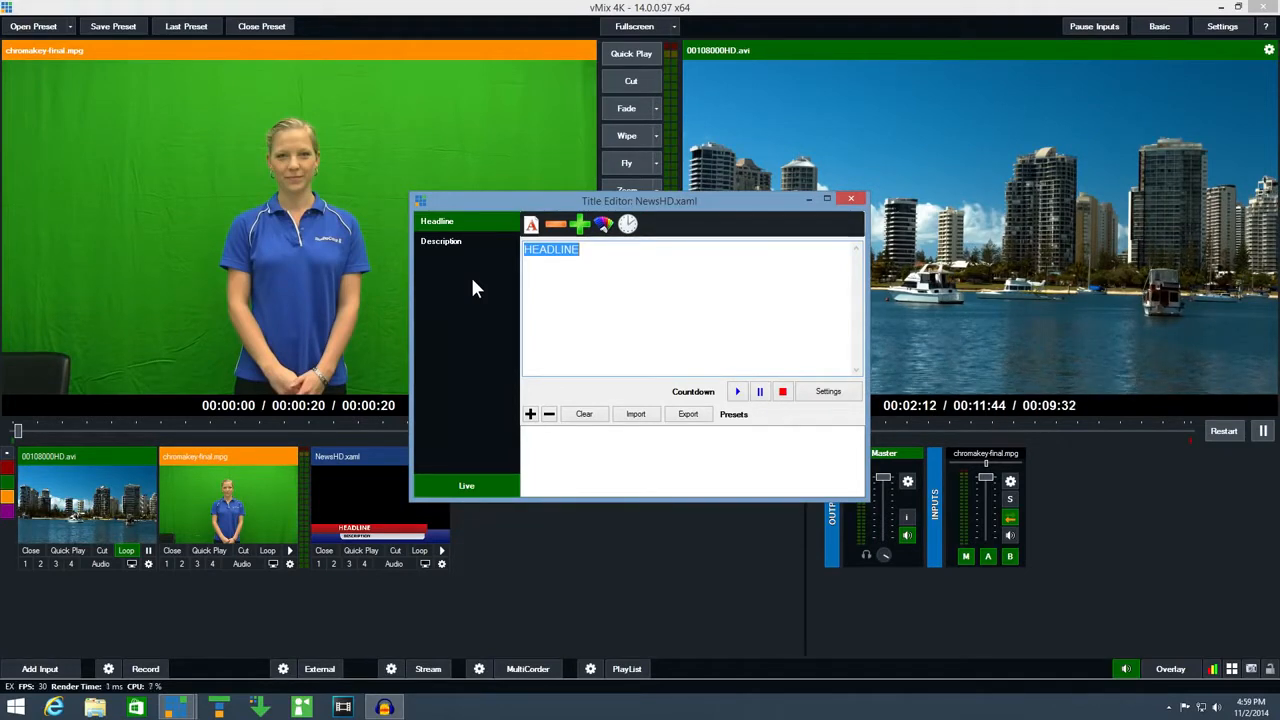
# Set the title's headline to "vMix" and its description to "Demonstration"
pyautogui.write('VMix')
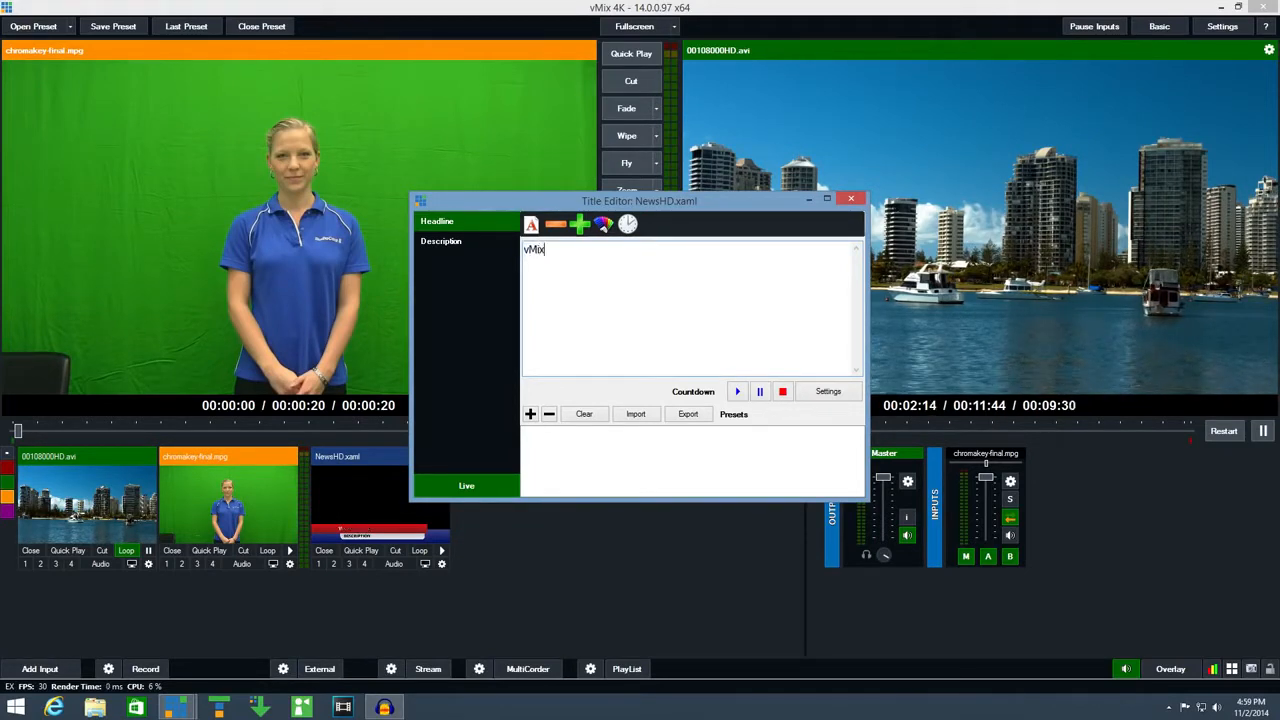
pyautogui.click(462, 244)
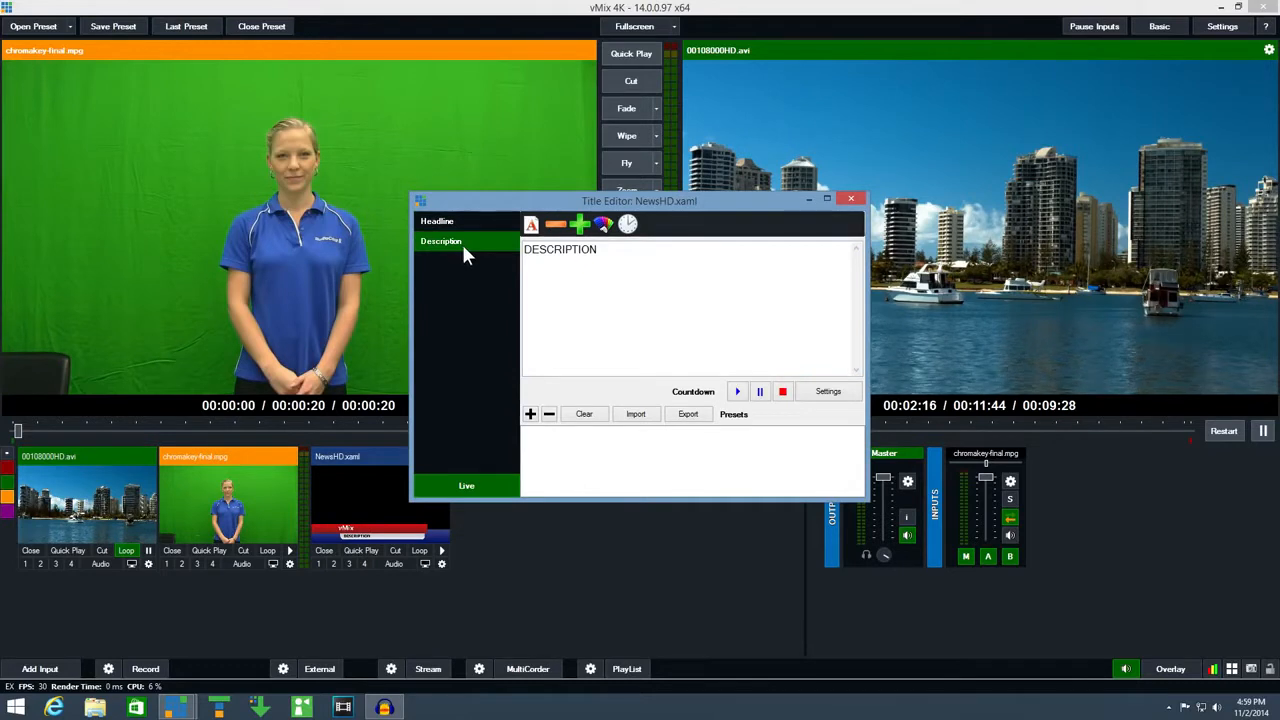
pyautogui.moveTo(618, 254); pyautogui.dragTo(320, 222)
pyautogui.write('Demonstration')
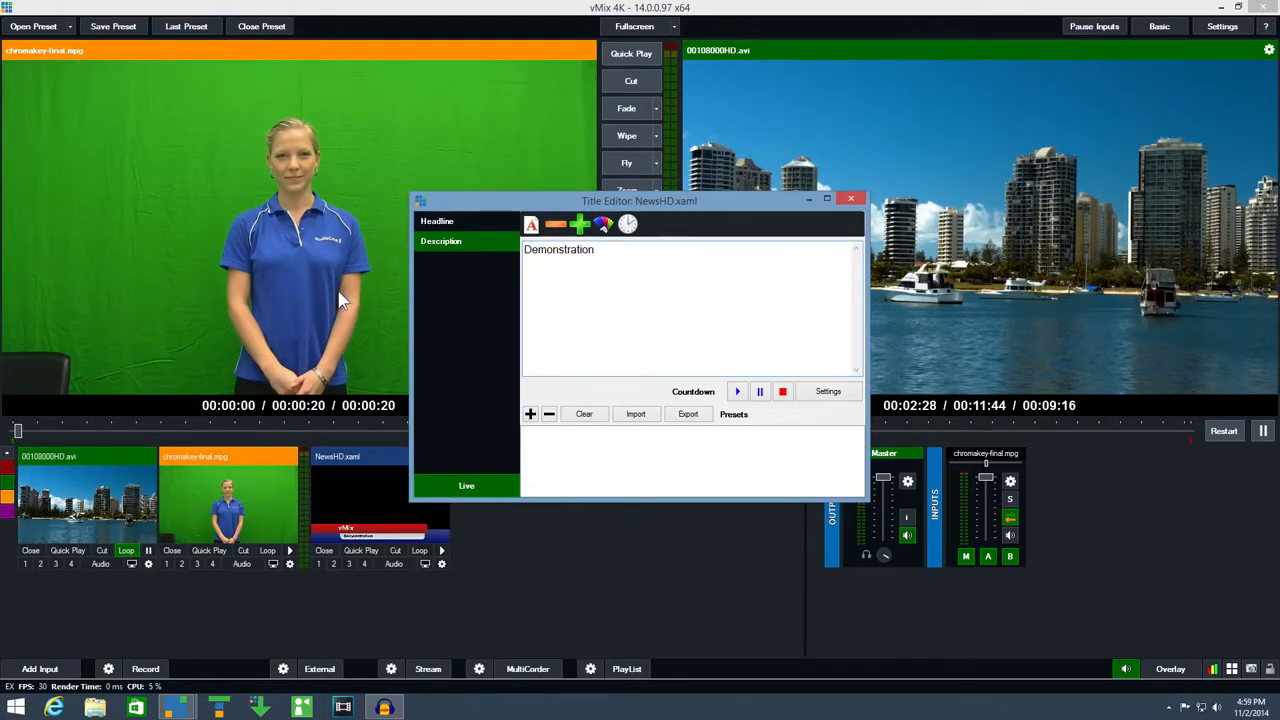
# Turn live updating of the title off and back on
pyautogui.click(463, 486)
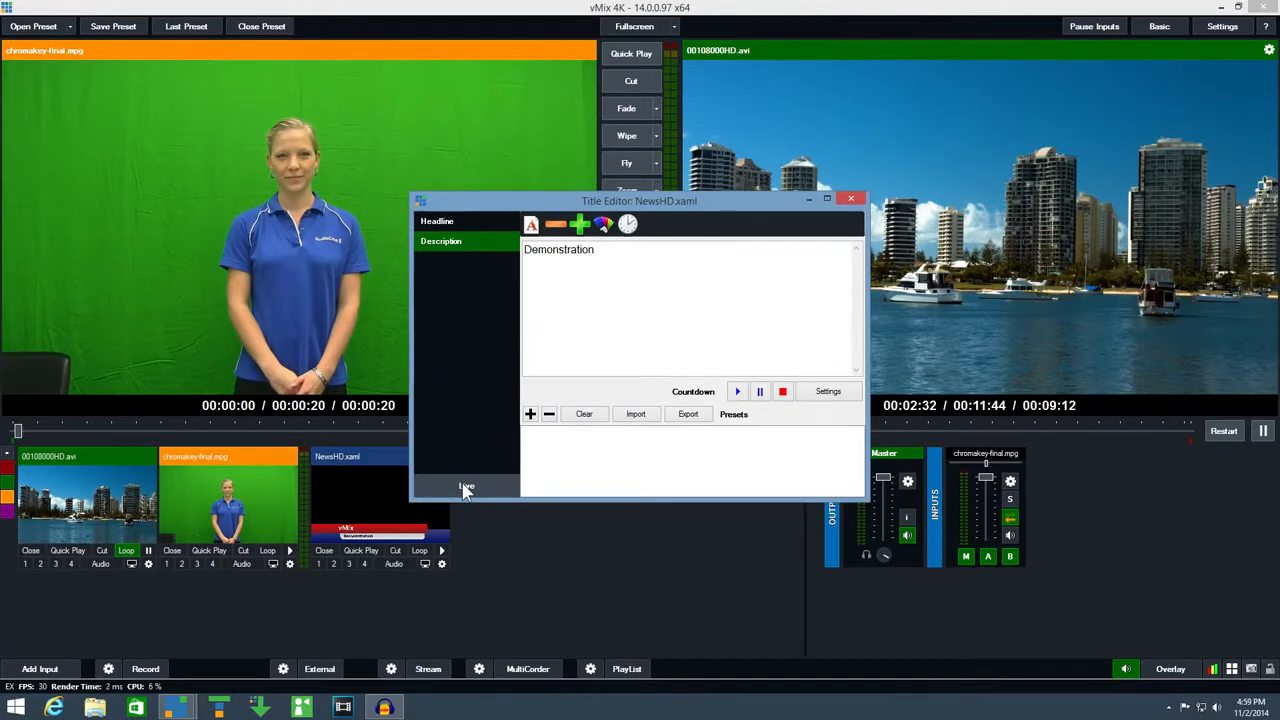
pyautogui.click(646, 268)
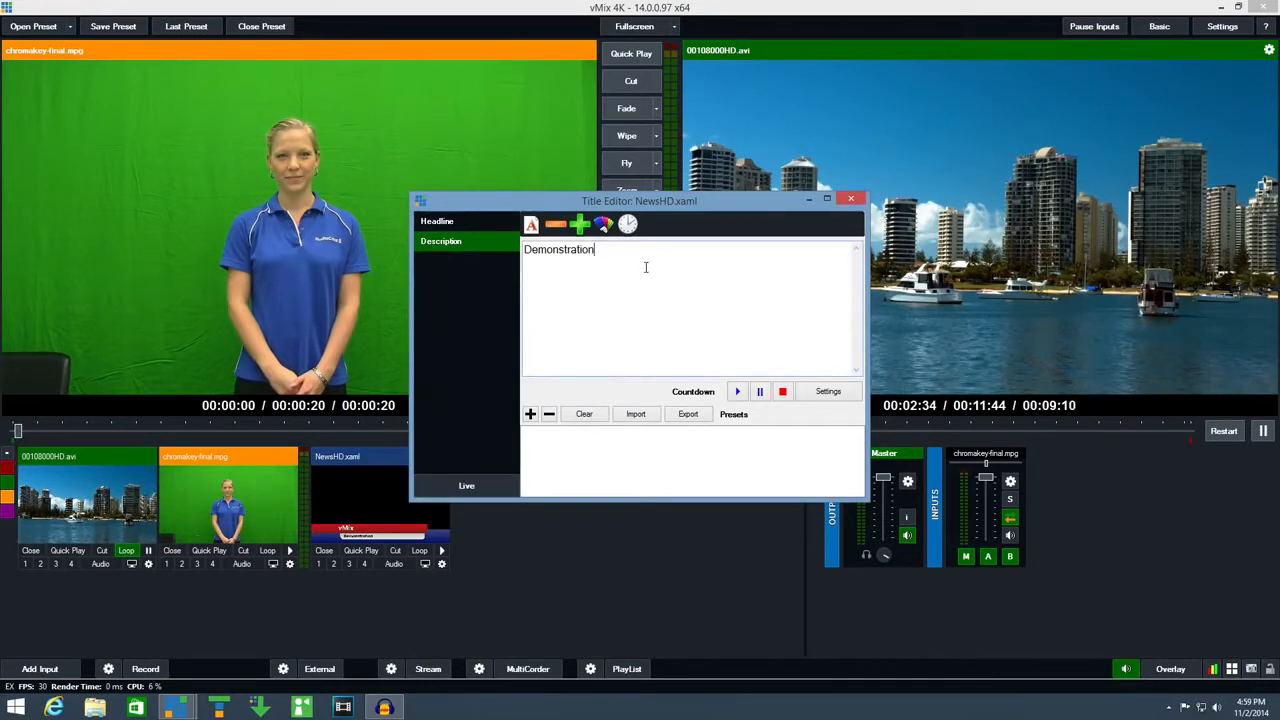
pyautogui.click(486, 487)
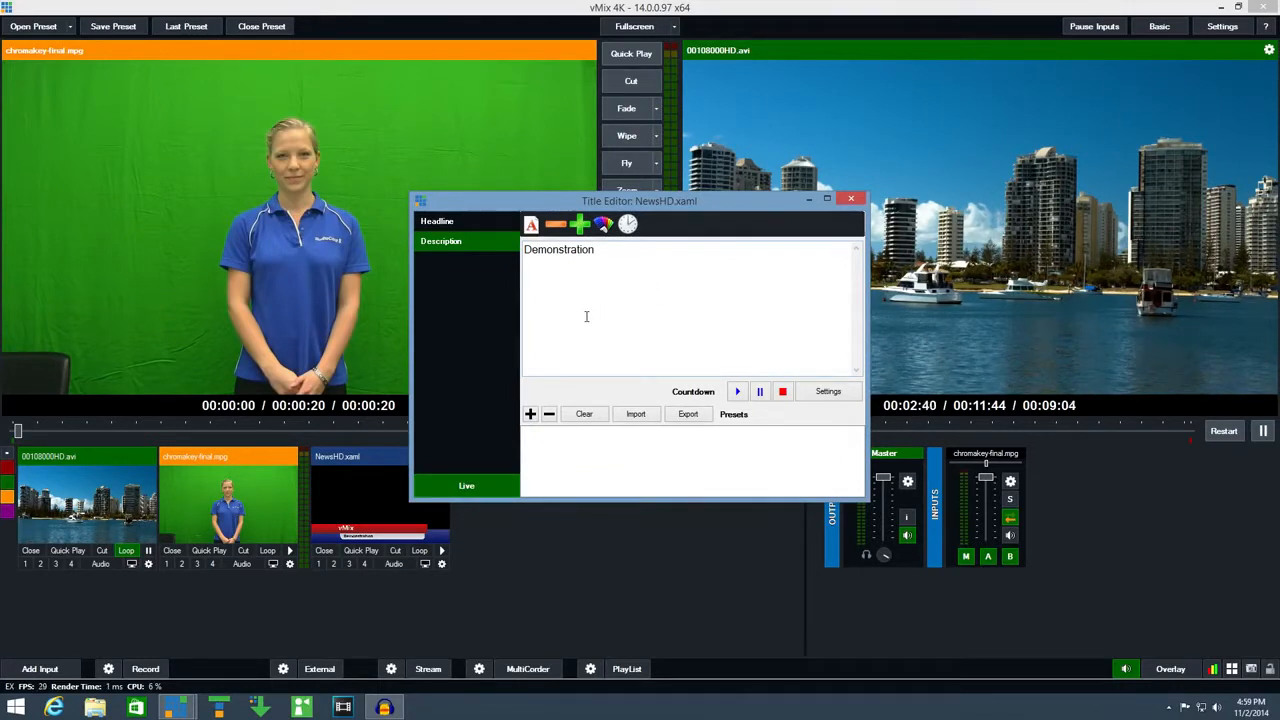
# Save the current title text as a preset, change the headline to "vMix B" and save that as a second preset
pyautogui.click(531, 414)
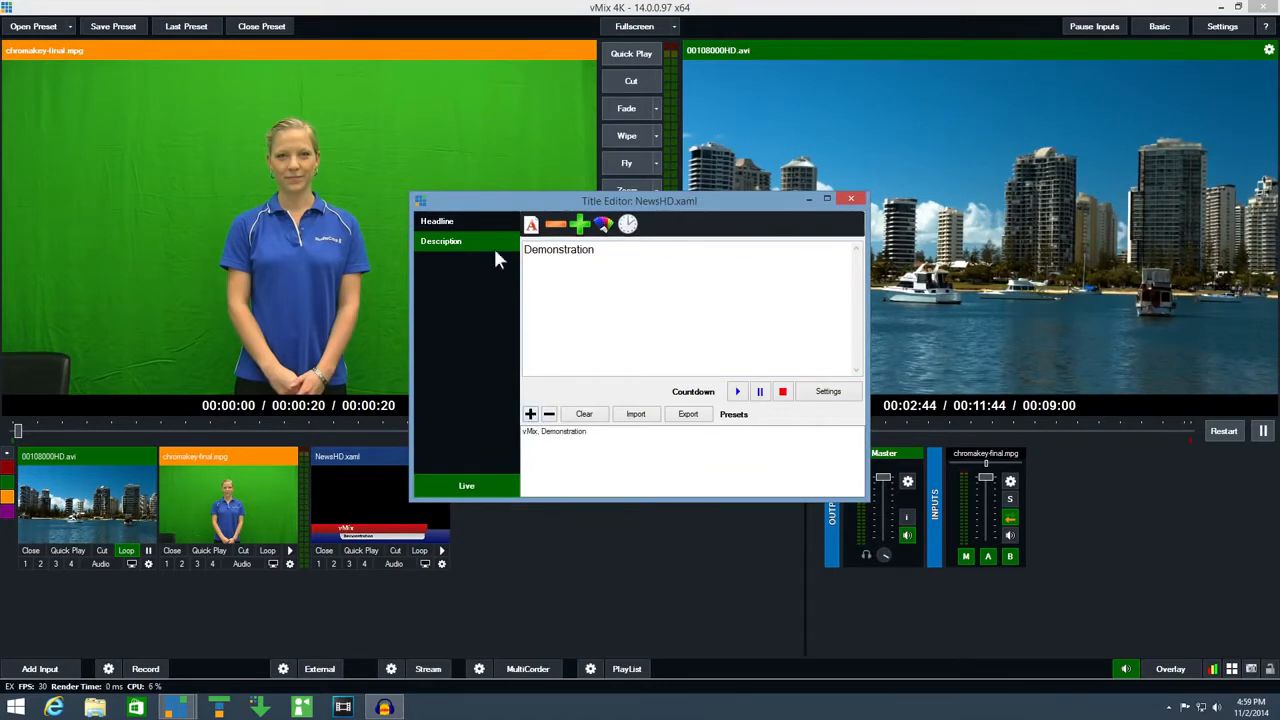
pyautogui.click(481, 224)
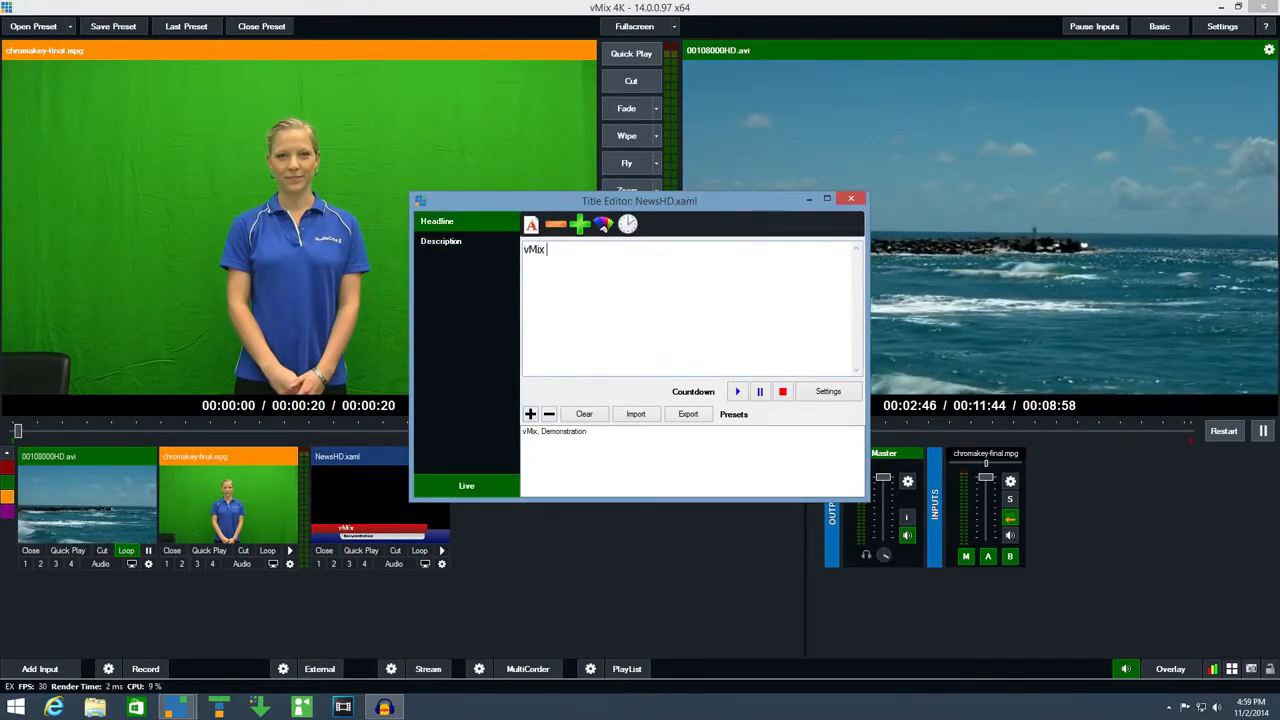
pyautogui.write('B')
pyautogui.click(531, 414)
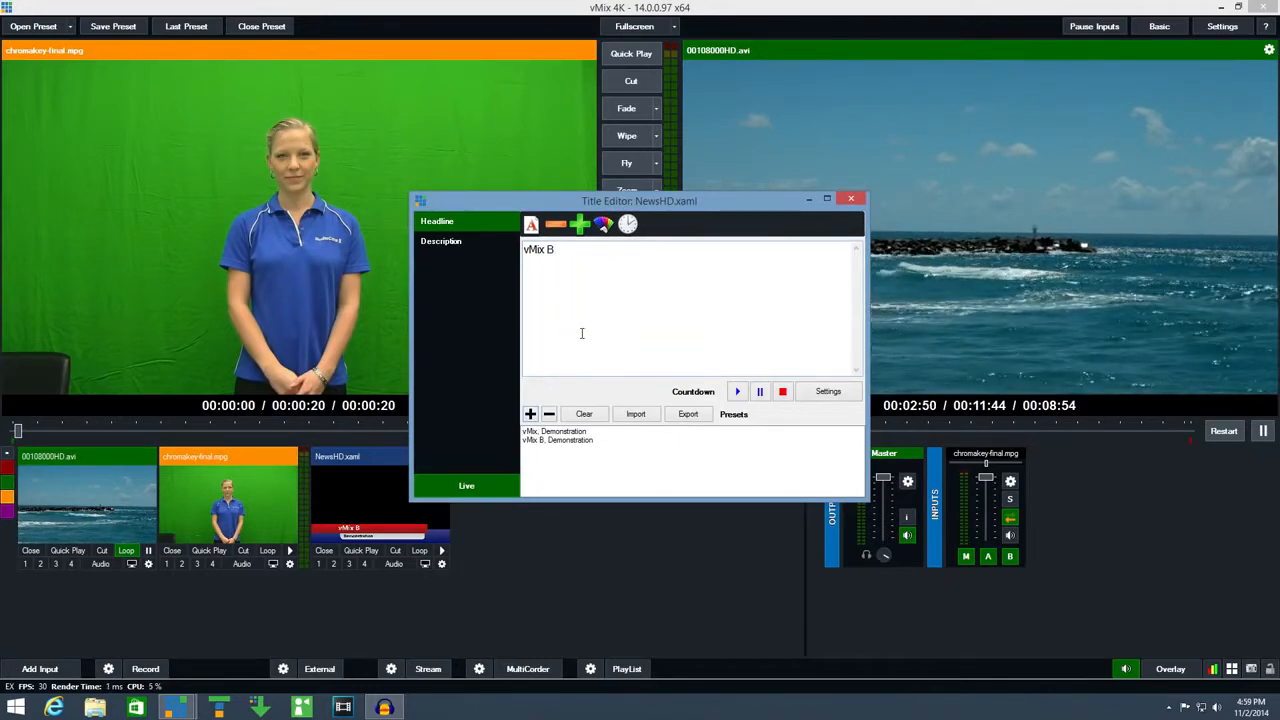
# Switch between the two saved title presets in the editor, ending on "vMix B, Demonstration"
pyautogui.click(573, 432)
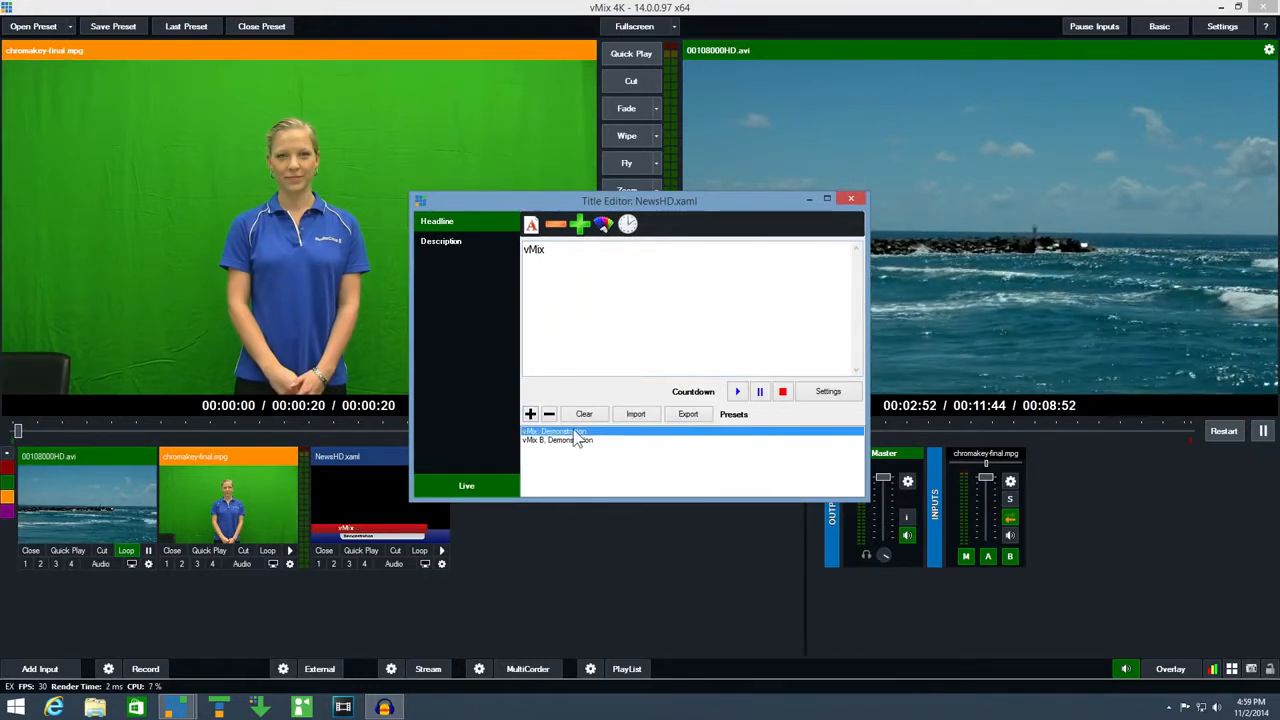
pyautogui.click(562, 441)
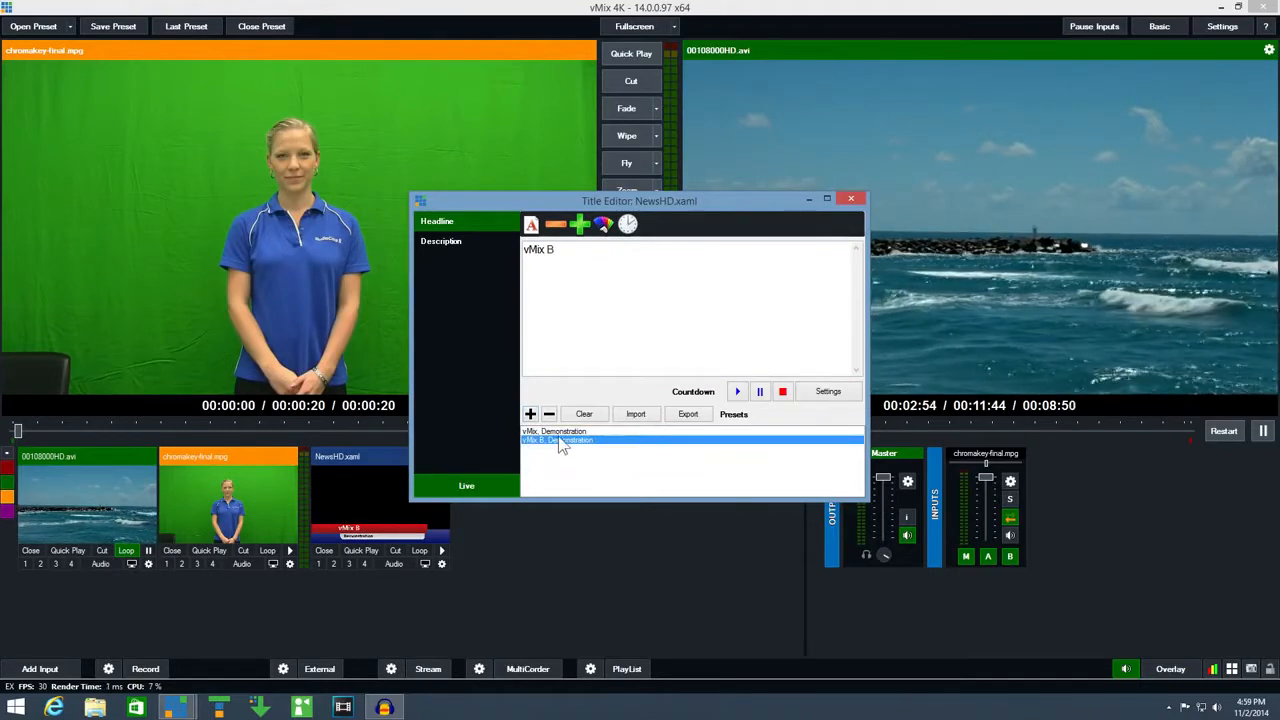
pyautogui.click(562, 432)
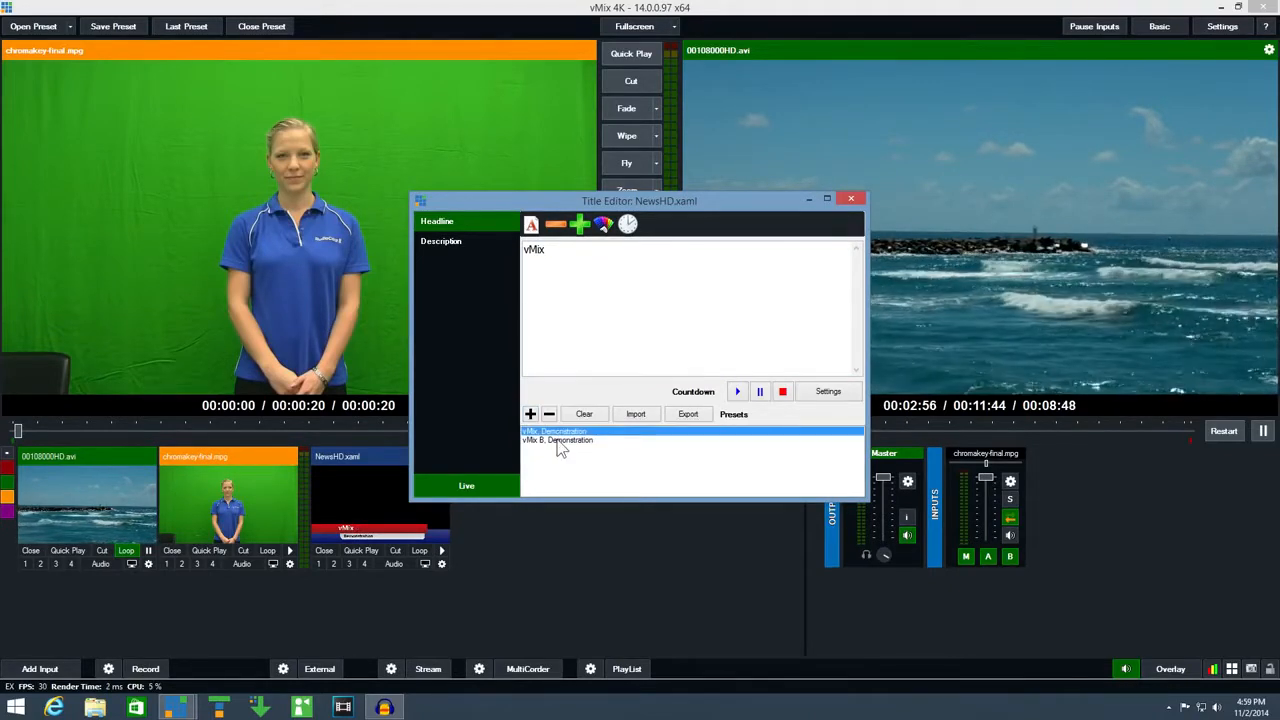
pyautogui.click(559, 441)
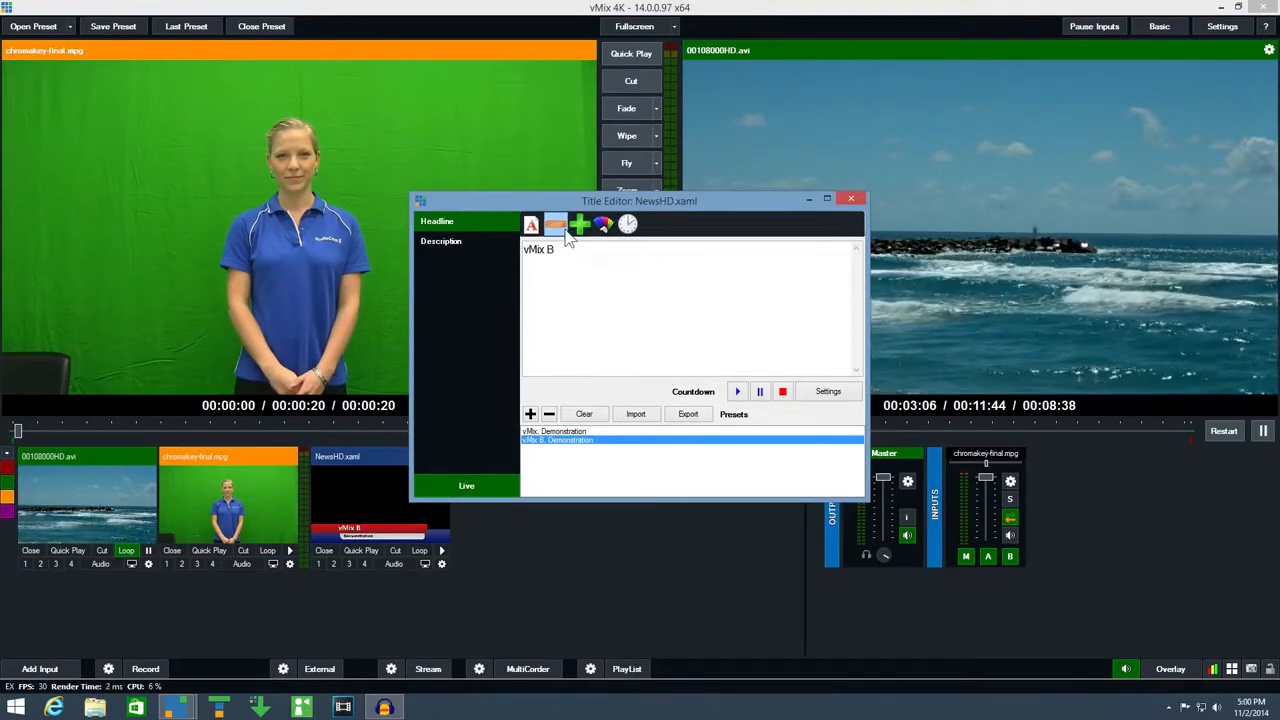
# Check the headline's font settings, keep them as they are and close the title editor
pyautogui.click(531, 224)
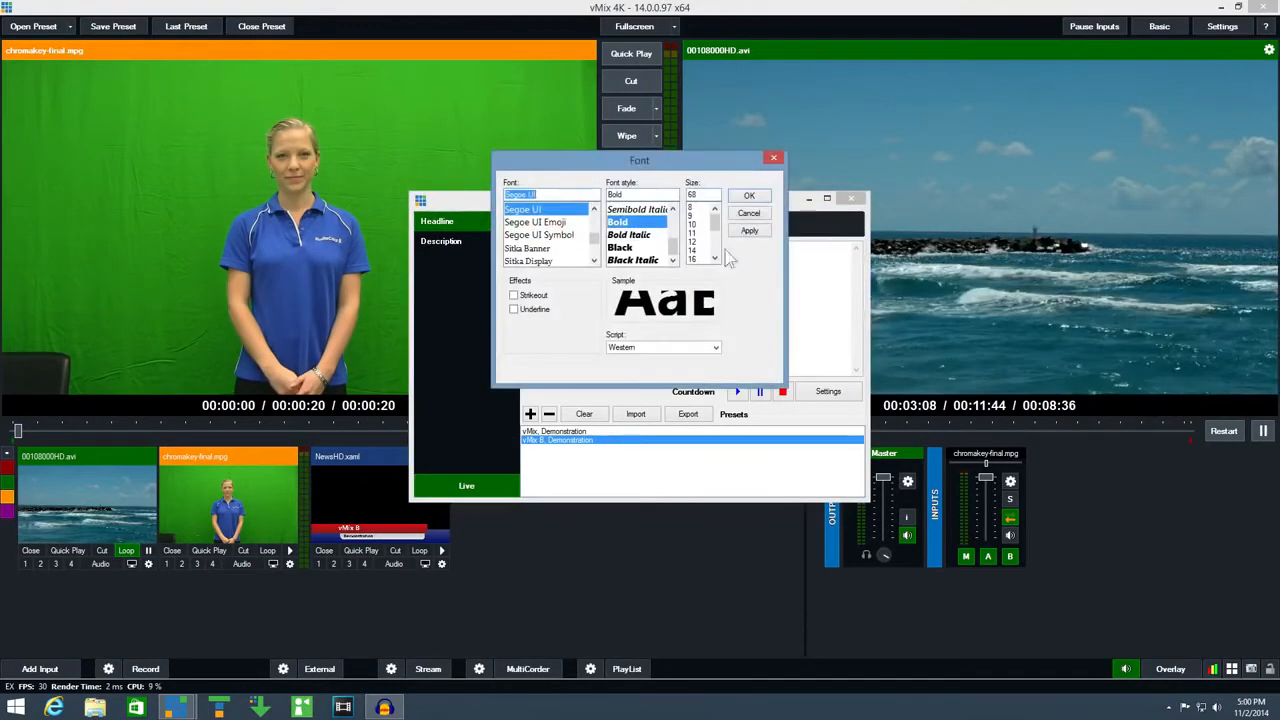
pyautogui.click(750, 196)
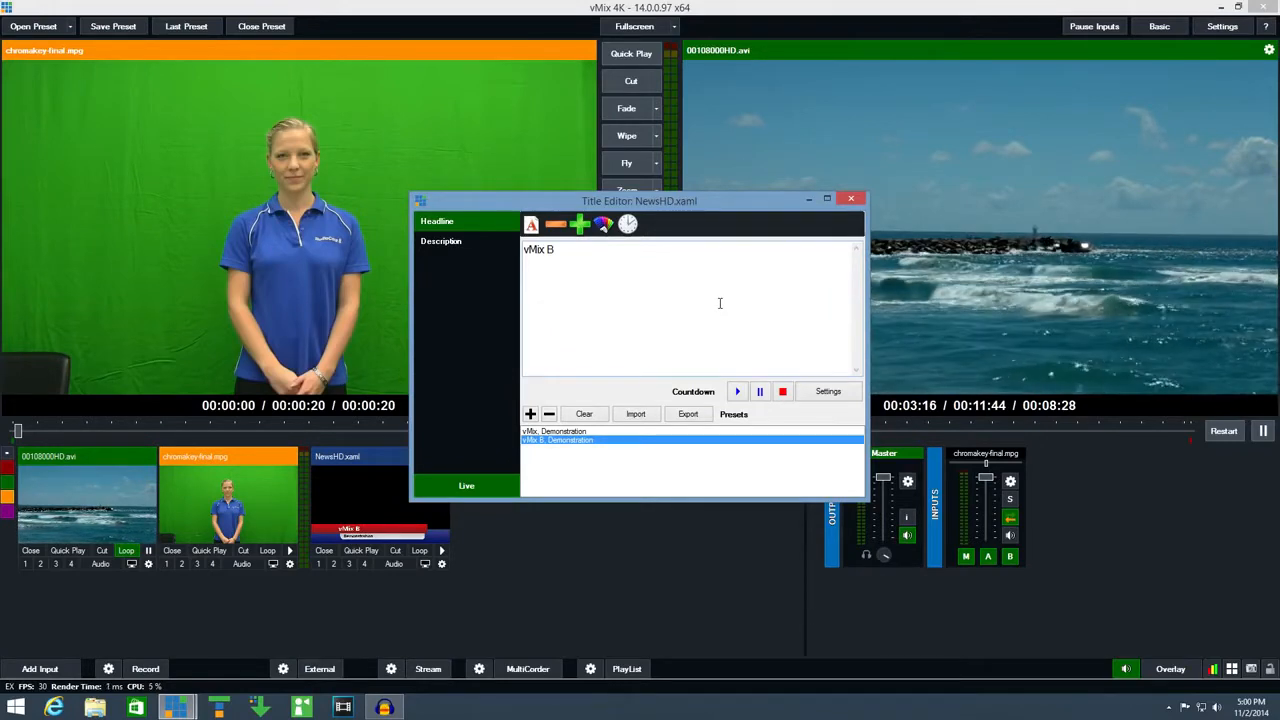
pyautogui.click(851, 199)
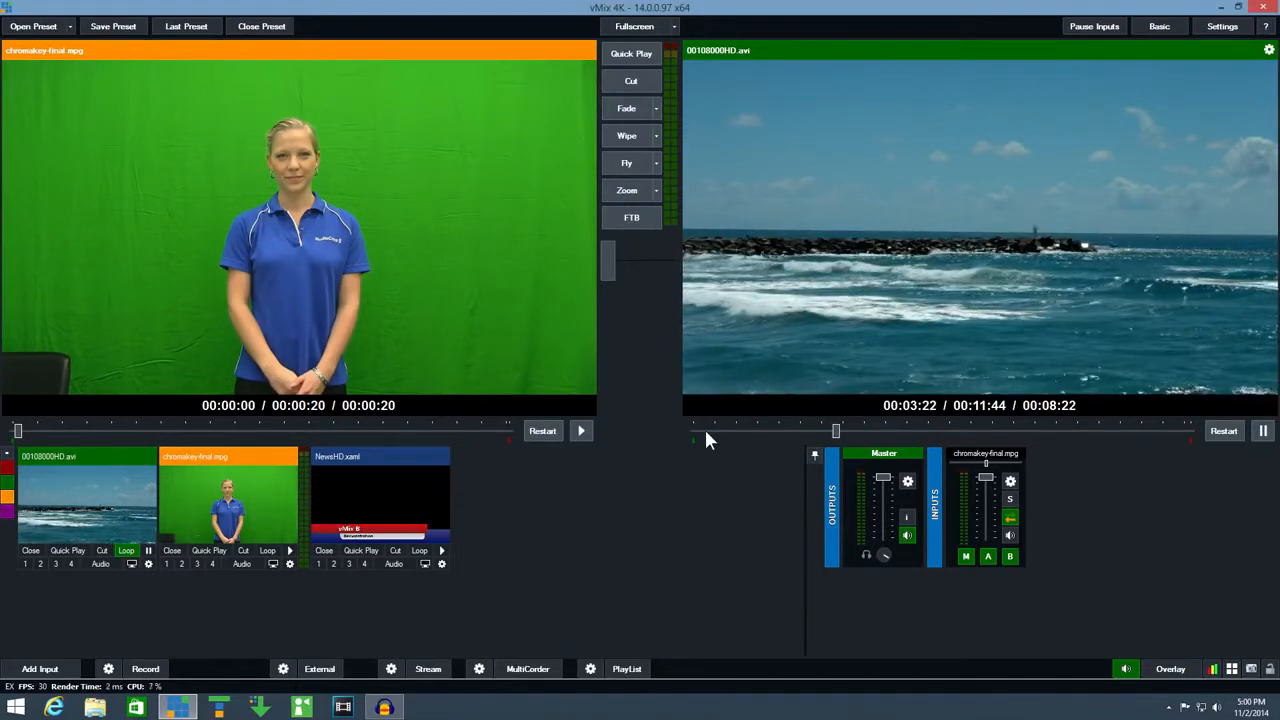
# Switch the NewsHD input between its saved presets without opening the title editor, ending on "vMix B, Demonstration"
pyautogui.rightClick(393, 483)
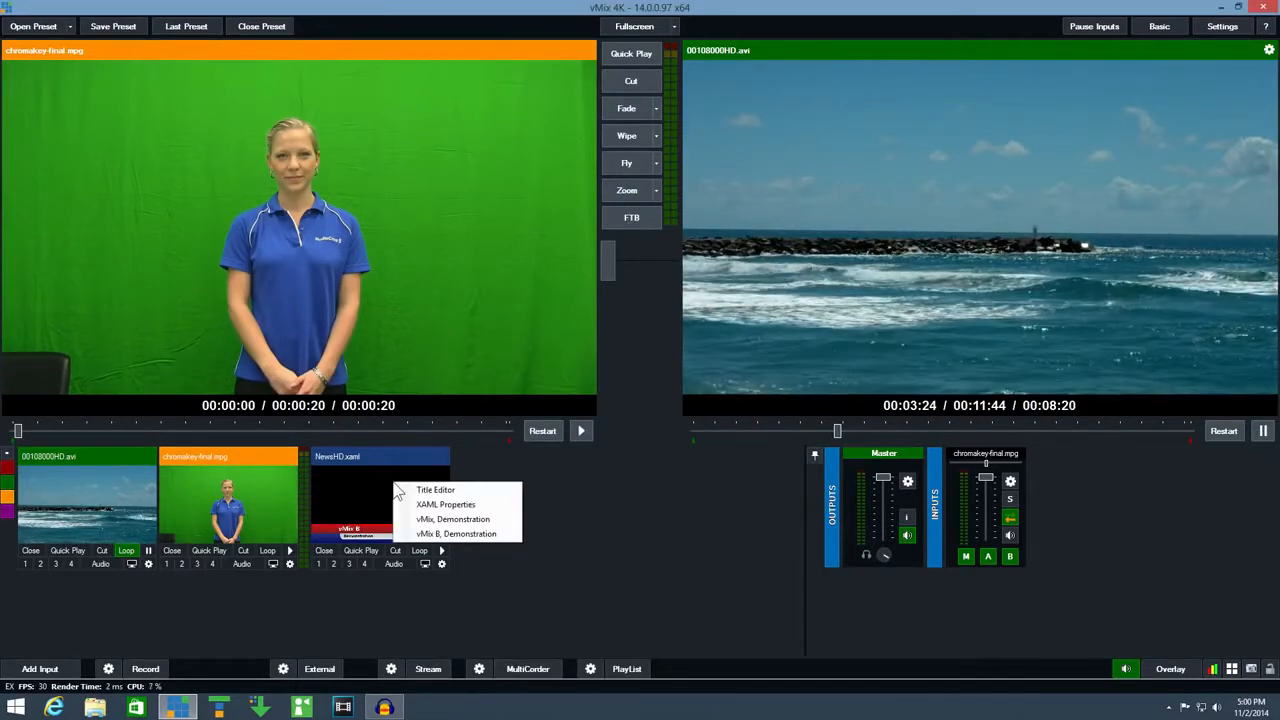
pyautogui.click(423, 533)
pyautogui.rightClick(423, 500)
pyautogui.click(462, 527)
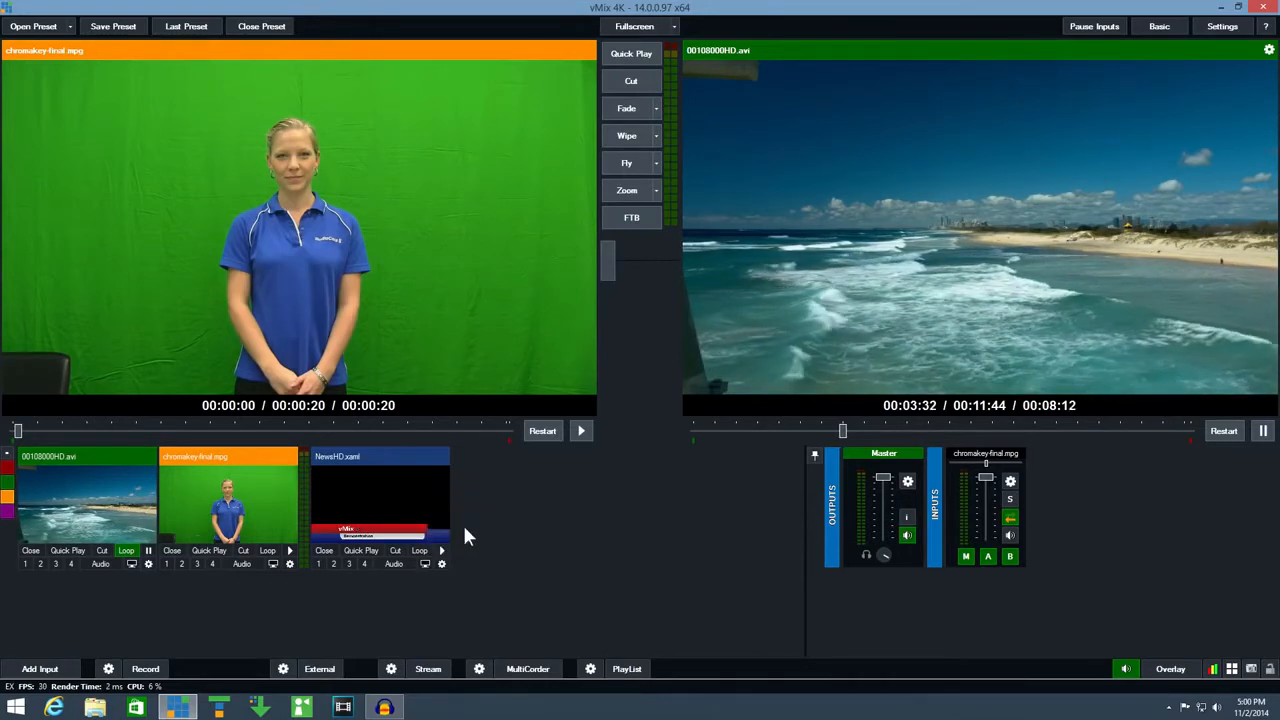
pyautogui.rightClick(433, 493)
pyautogui.click(470, 537)
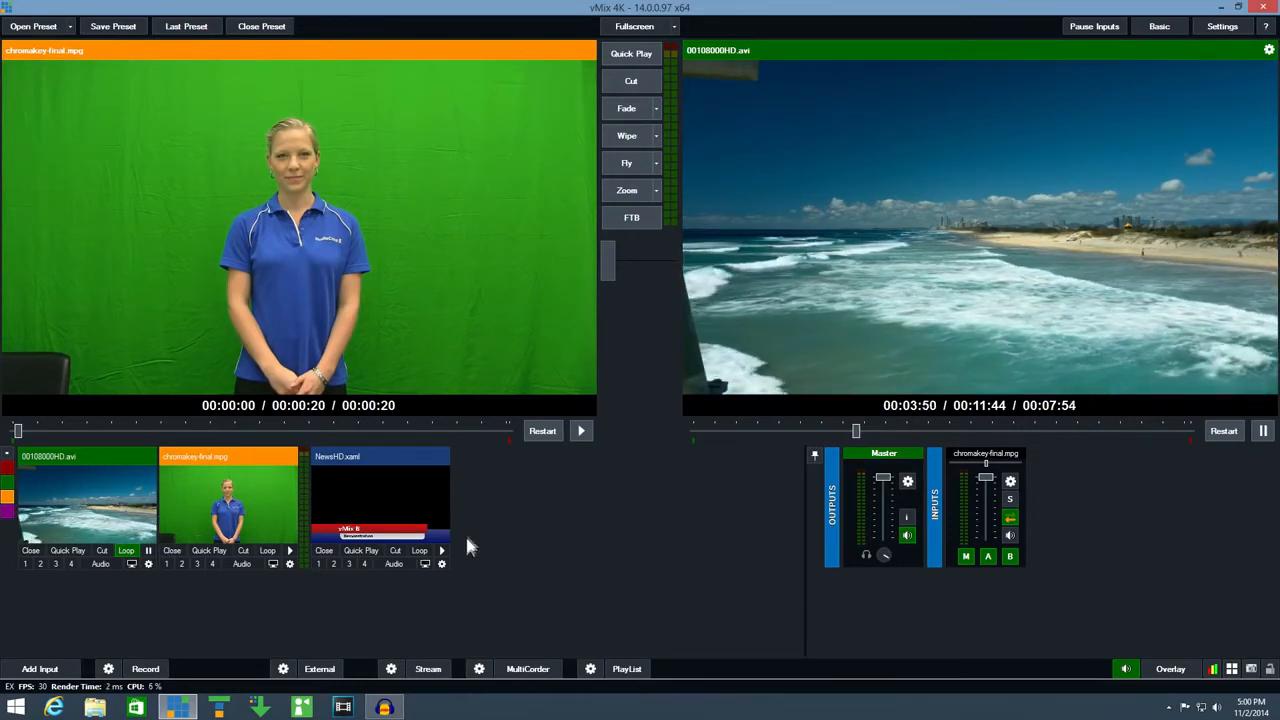
# Show and remove the NewsHD title on overlay channel 1 in the output and preview, and toggle it on channel 2
pyautogui.click(319, 564)
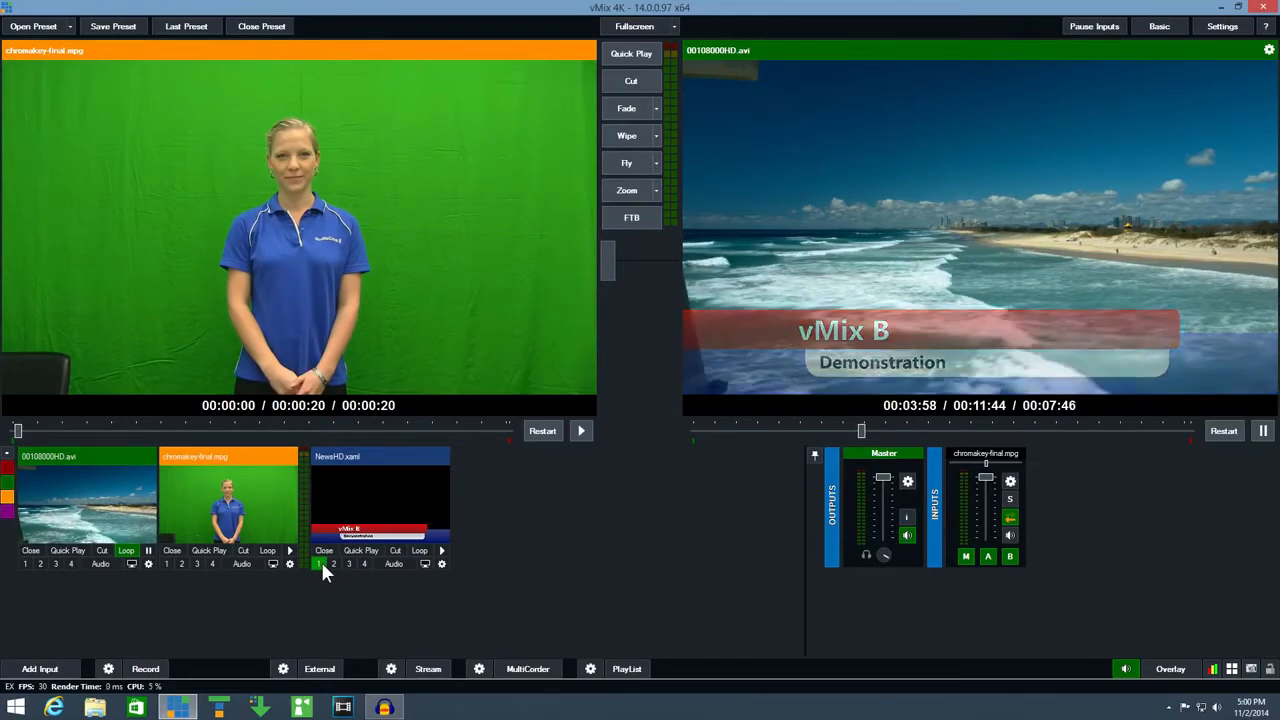
pyautogui.click(333, 564)
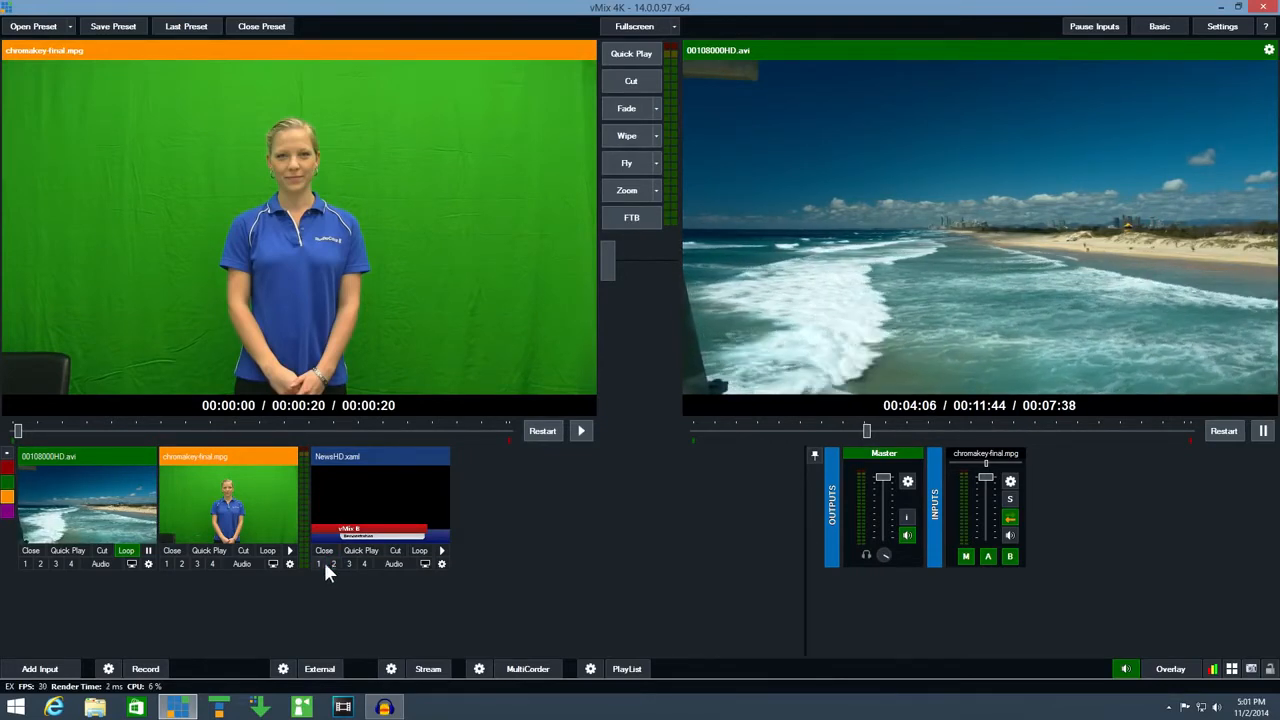
pyautogui.click(318, 564)
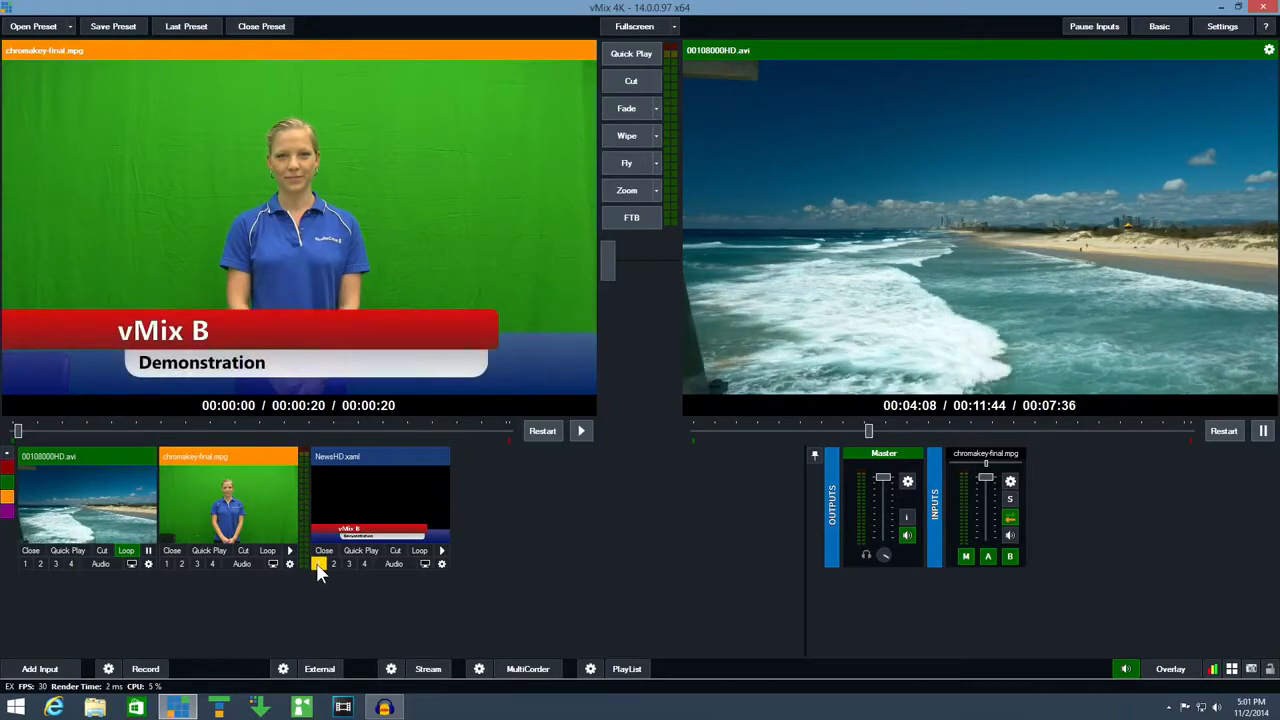
pyautogui.click(318, 564)
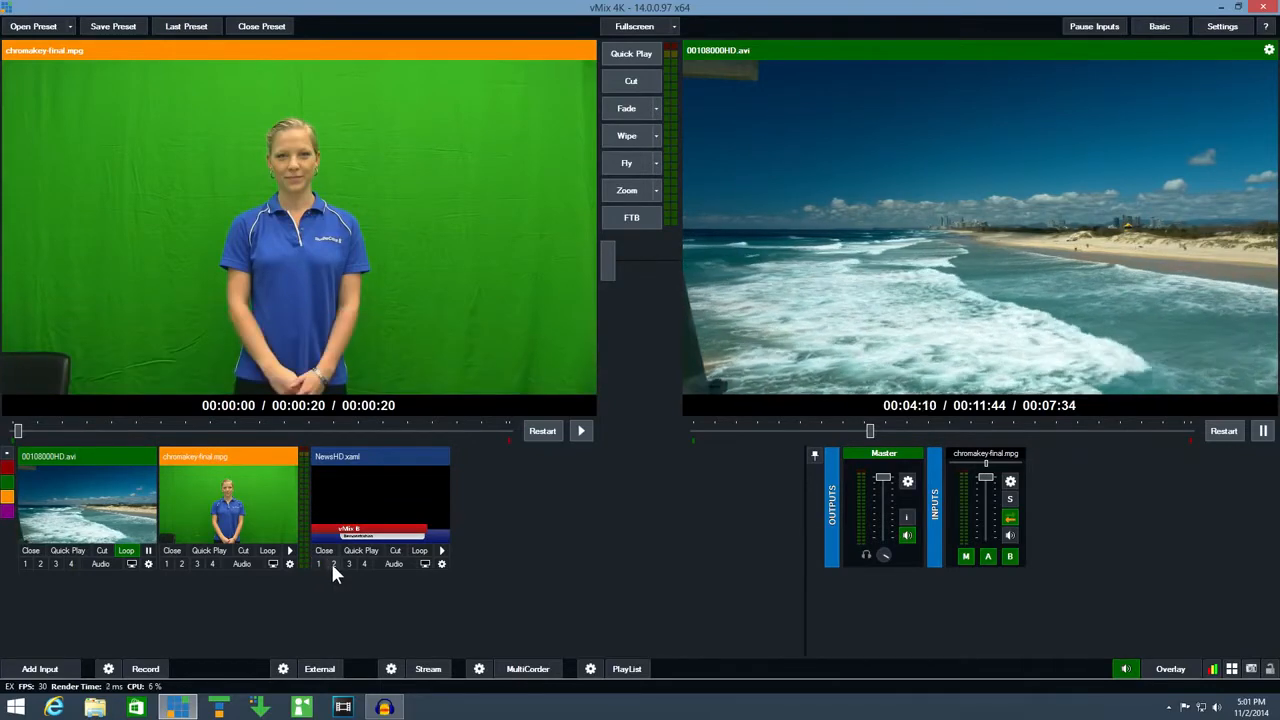
pyautogui.click(333, 564)
pyautogui.click(333, 564)
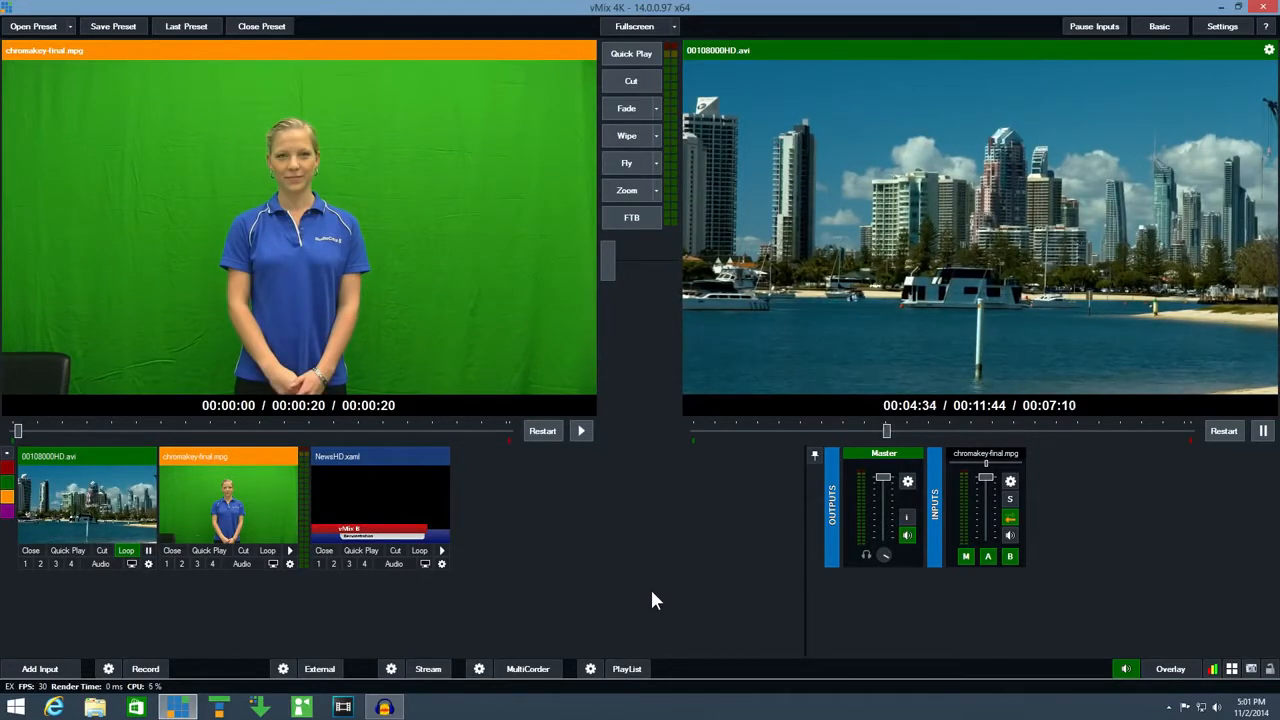
# Set the effect of overlay 1 to Slide and test it by bringing the NewsHD title on and off the output
pyautogui.click(1170, 669)
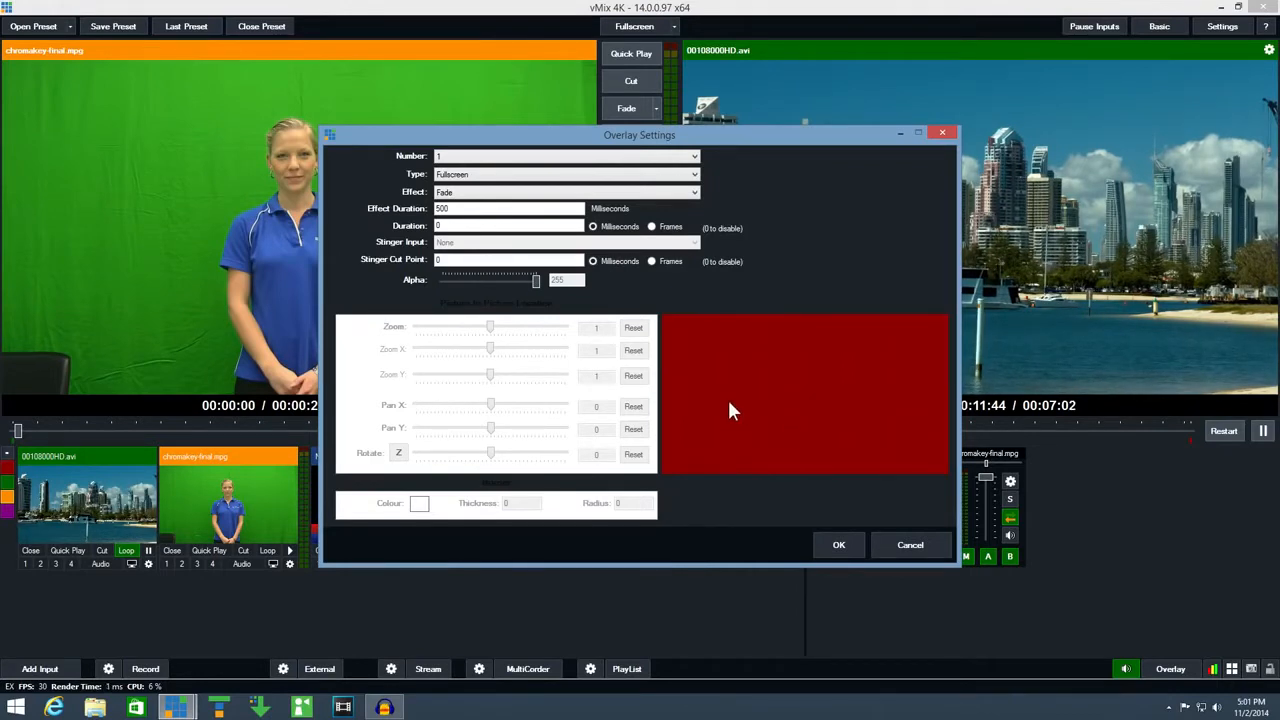
pyautogui.click(462, 193)
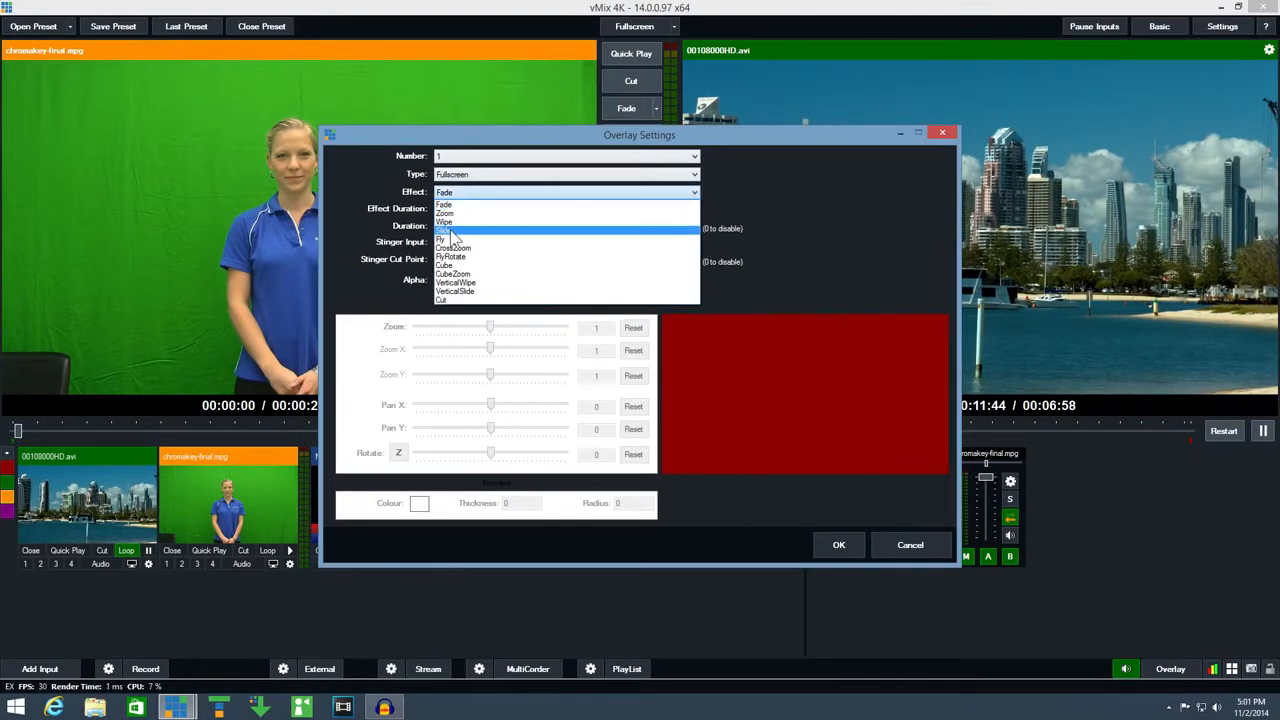
pyautogui.click(450, 231)
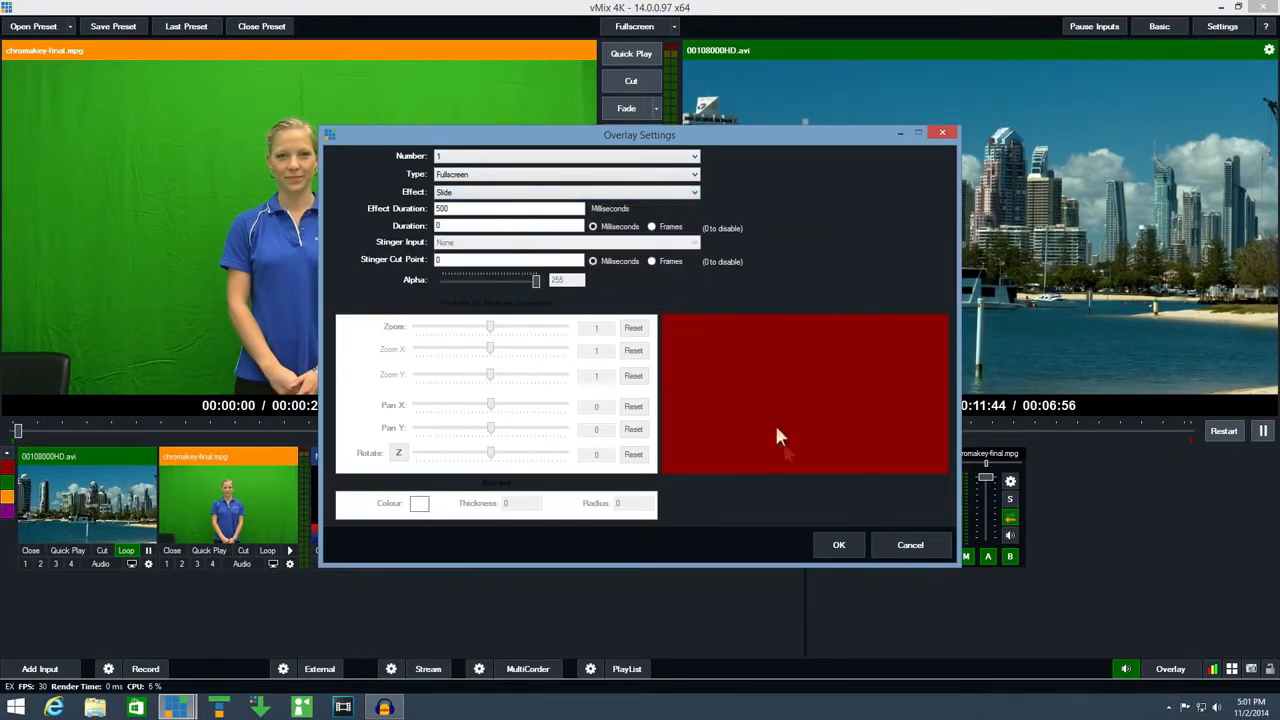
pyautogui.click(839, 546)
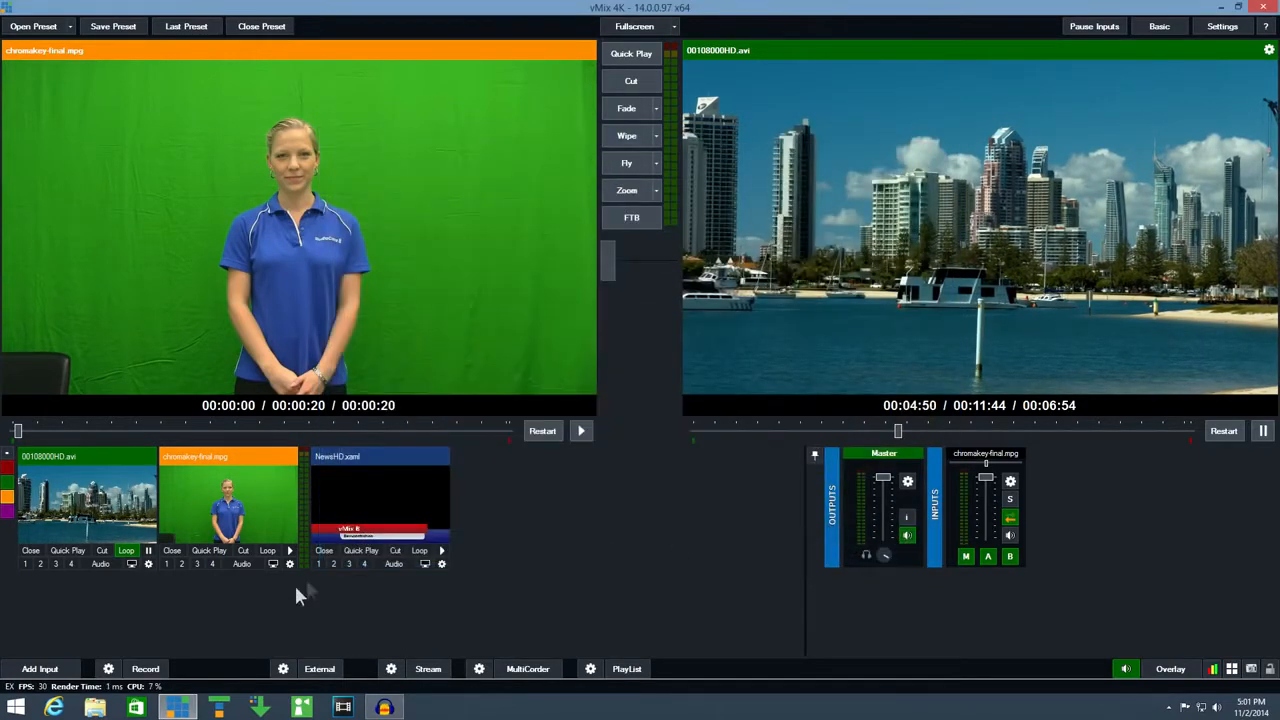
pyautogui.click(318, 564)
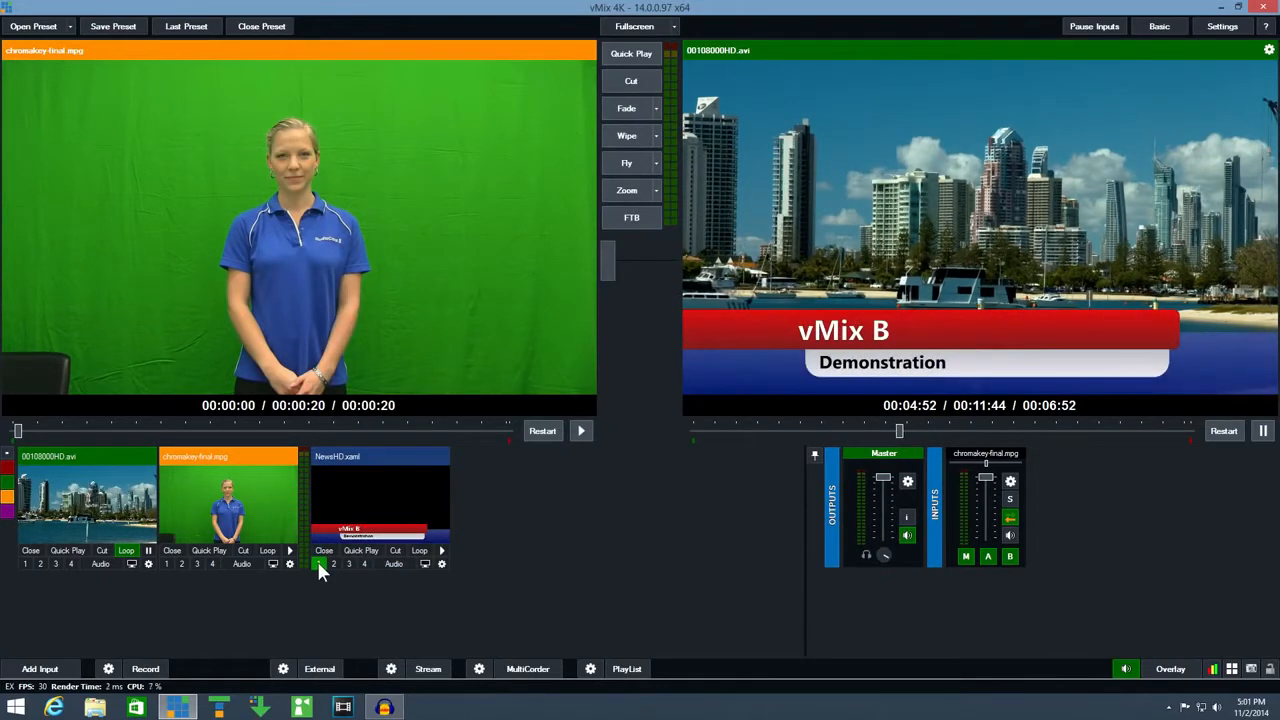
pyautogui.click(317, 561)
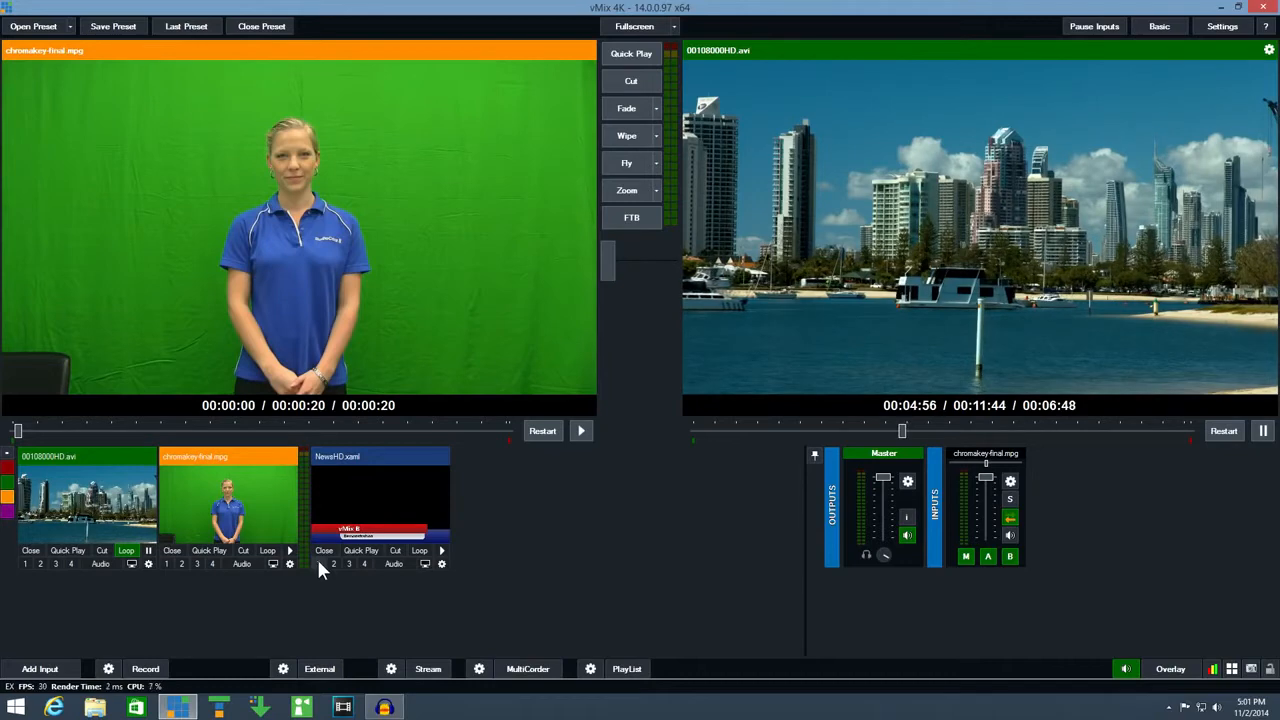
# Set overlay 1 to PictureInPicture at zoom 0.54 in the frame's upper-left area and test it with chromakey-final.mpg on and off the output
pyautogui.click(1170, 669)
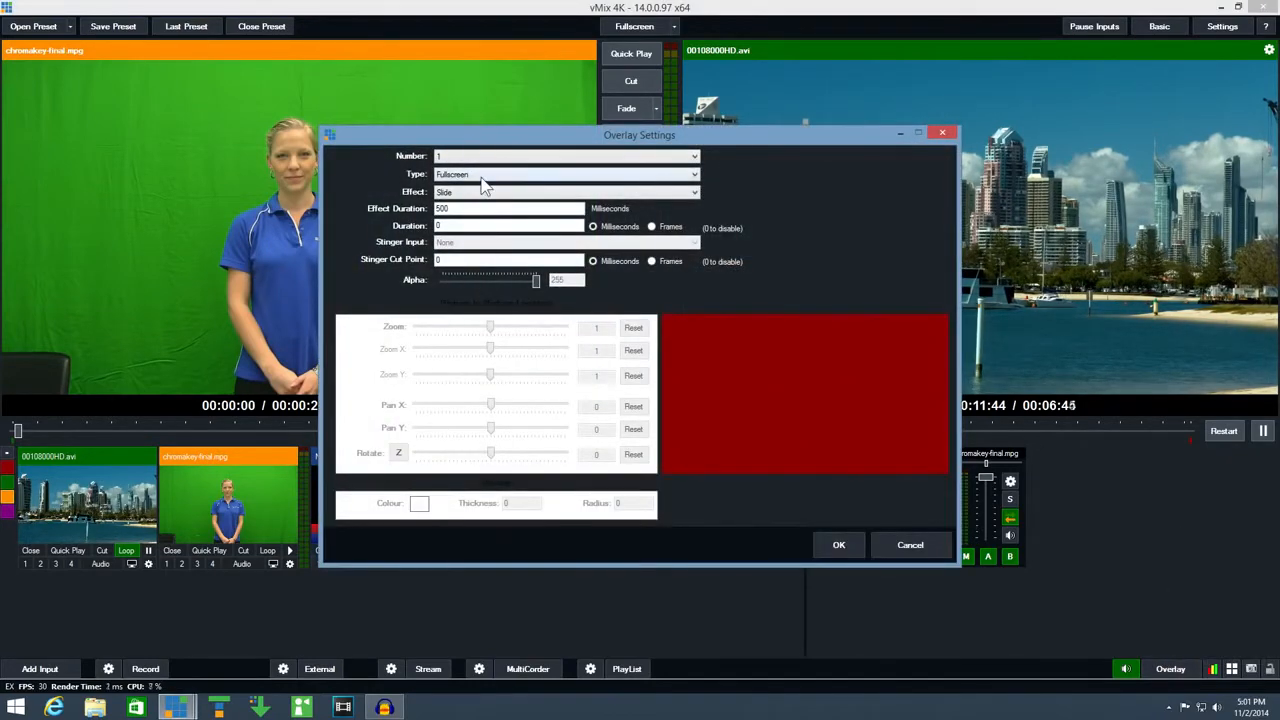
pyautogui.click(486, 178)
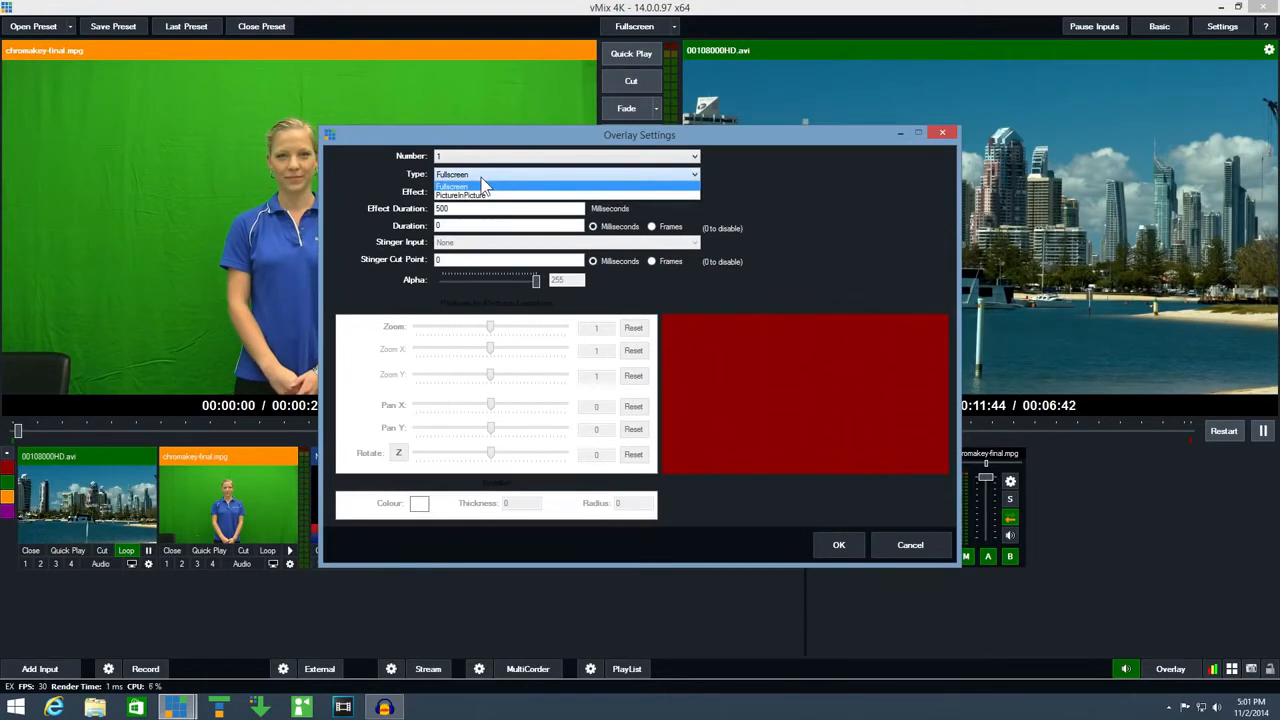
pyautogui.click(468, 195)
pyautogui.moveTo(490, 327); pyautogui.dragTo(463, 333)
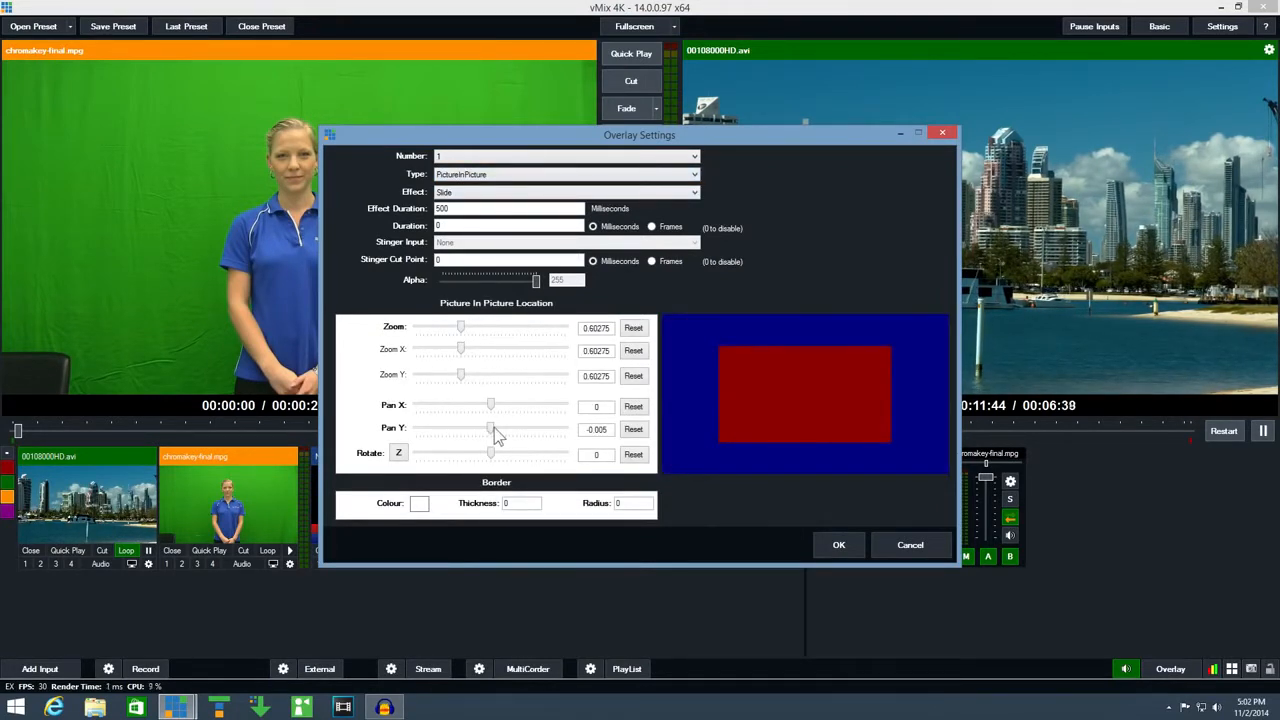
pyautogui.moveTo(495, 430)
pyautogui.mouseDown()
pyautogui.moveTo(507, 430)
pyautogui.moveTo(485, 431)
pyautogui.moveTo(498, 440)
pyautogui.mouseUp()
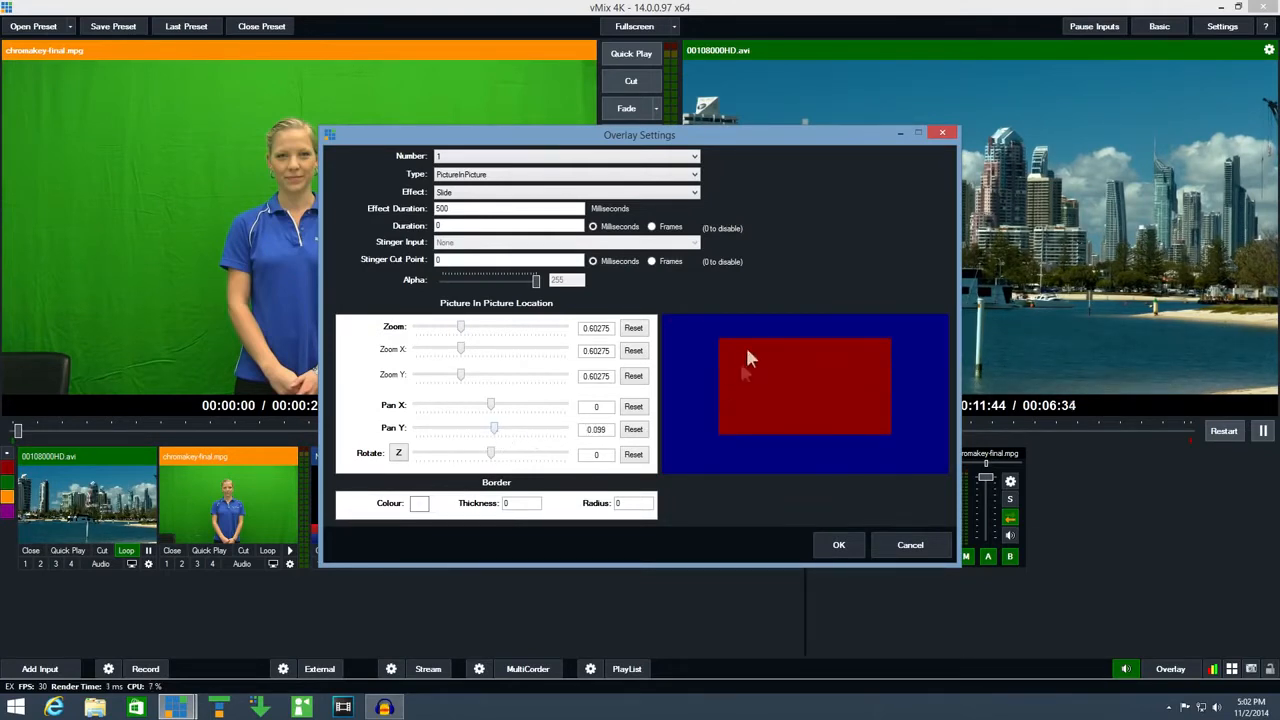
pyautogui.moveTo(820, 355); pyautogui.dragTo(733, 365)
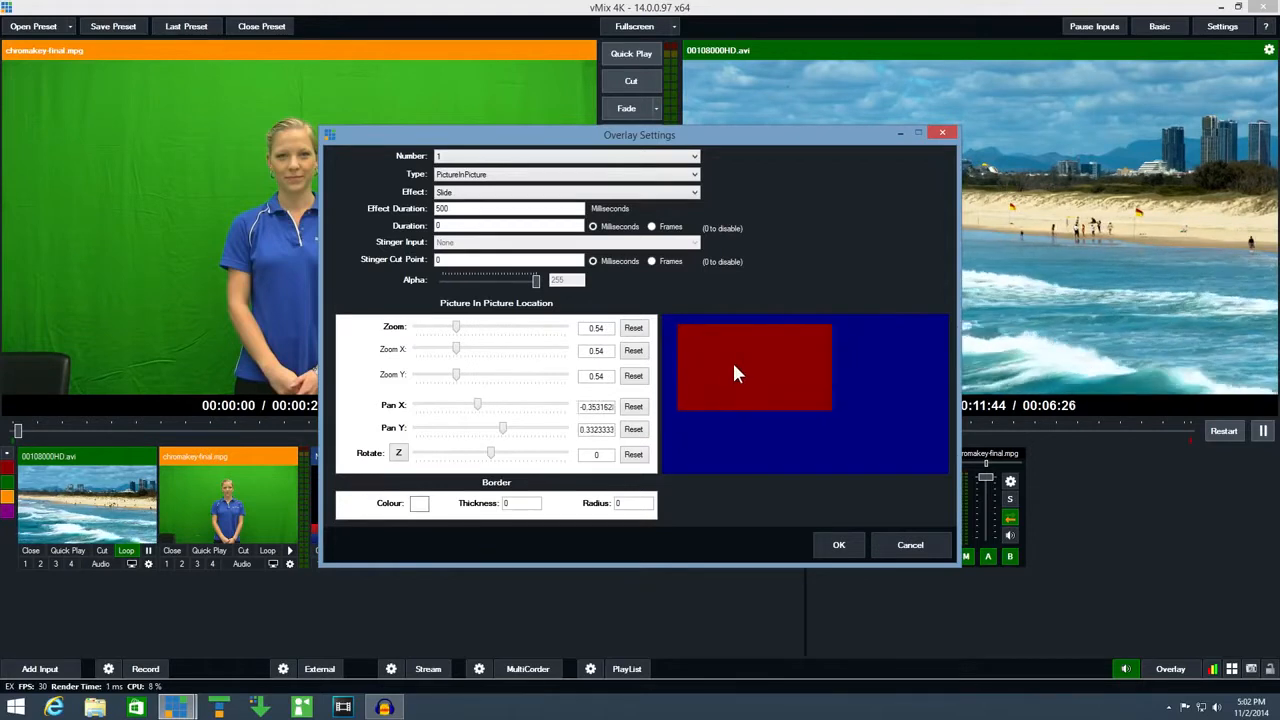
pyautogui.click(838, 546)
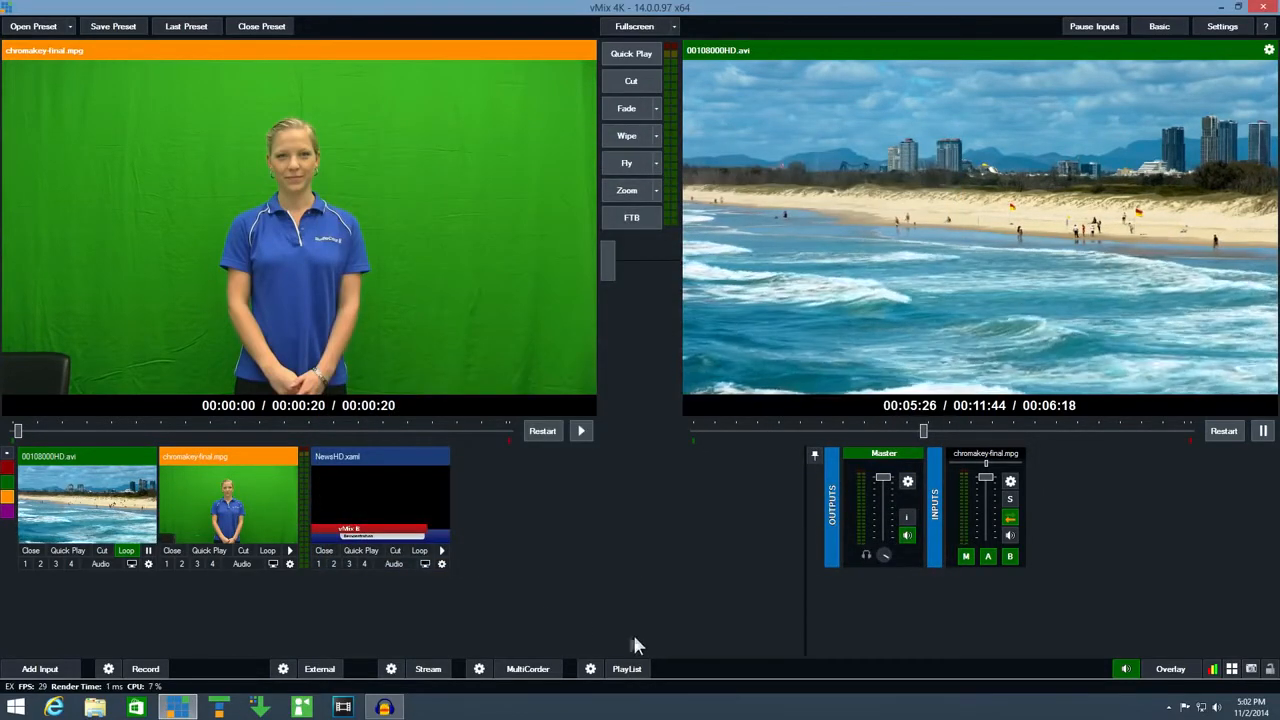
pyautogui.click(162, 564)
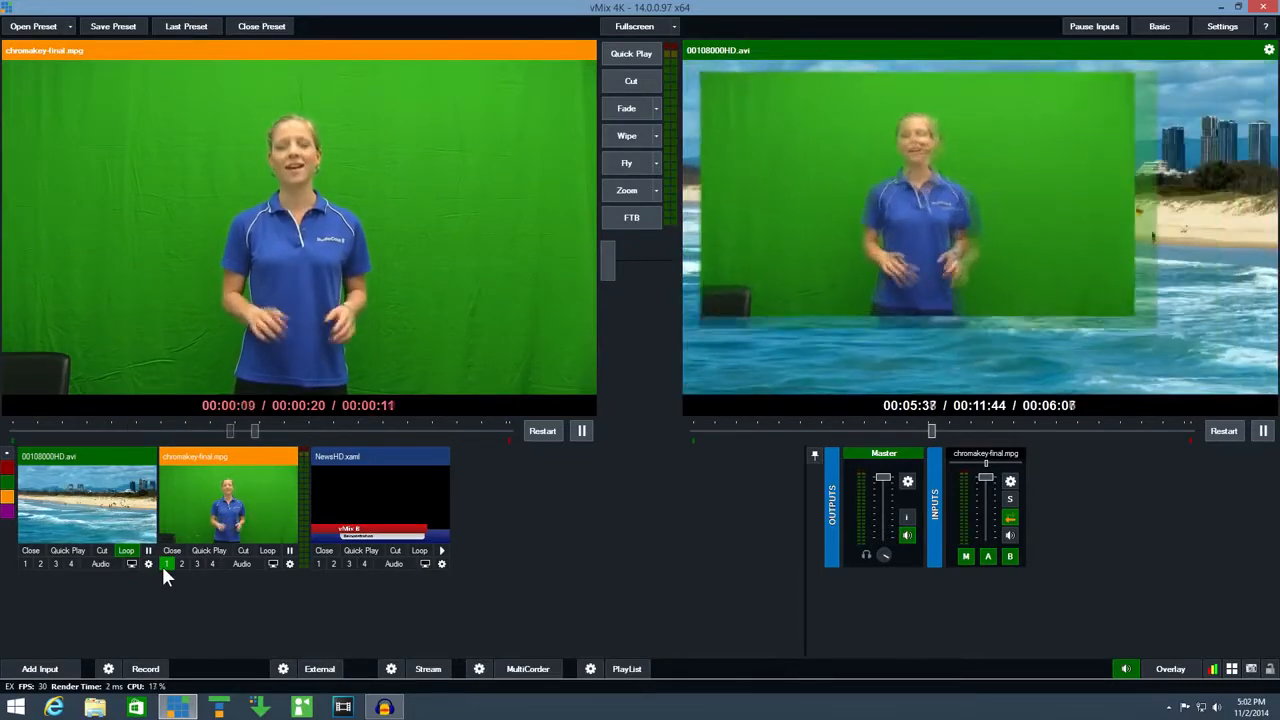
pyautogui.click(165, 564)
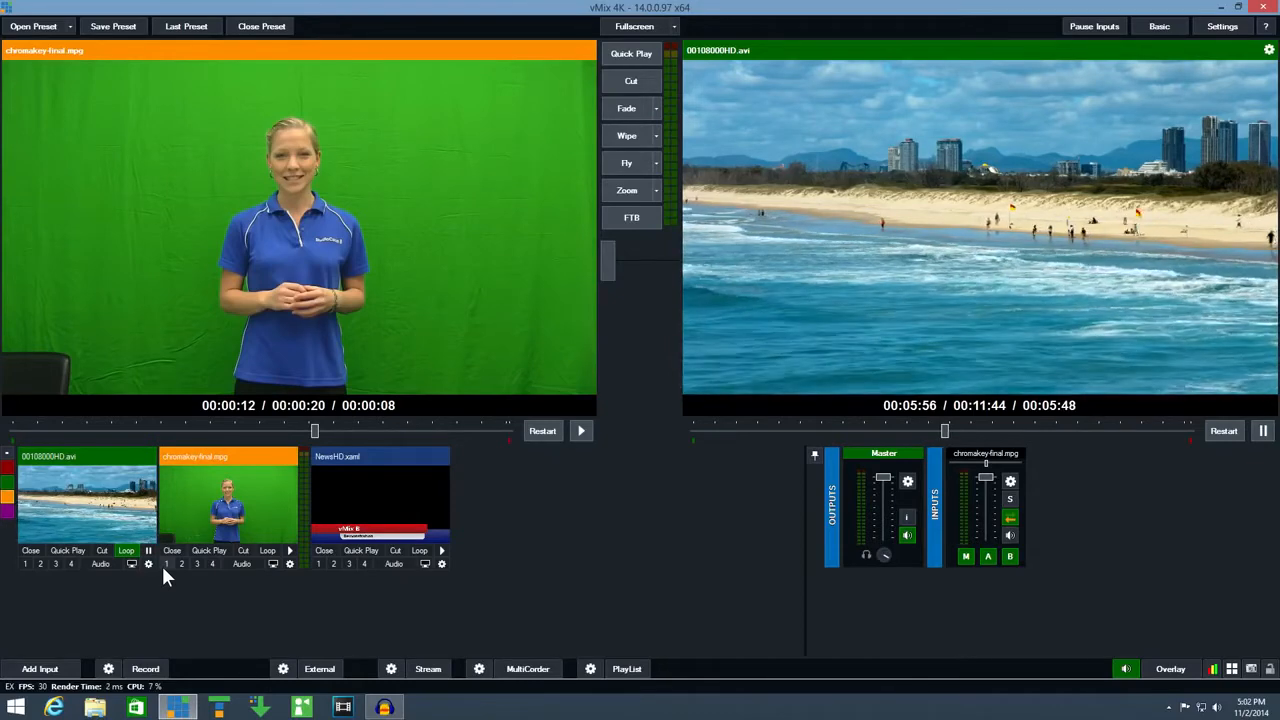
# Add a plain black Colour input to the preset
pyautogui.click(53, 670)
pyautogui.click(336, 389)
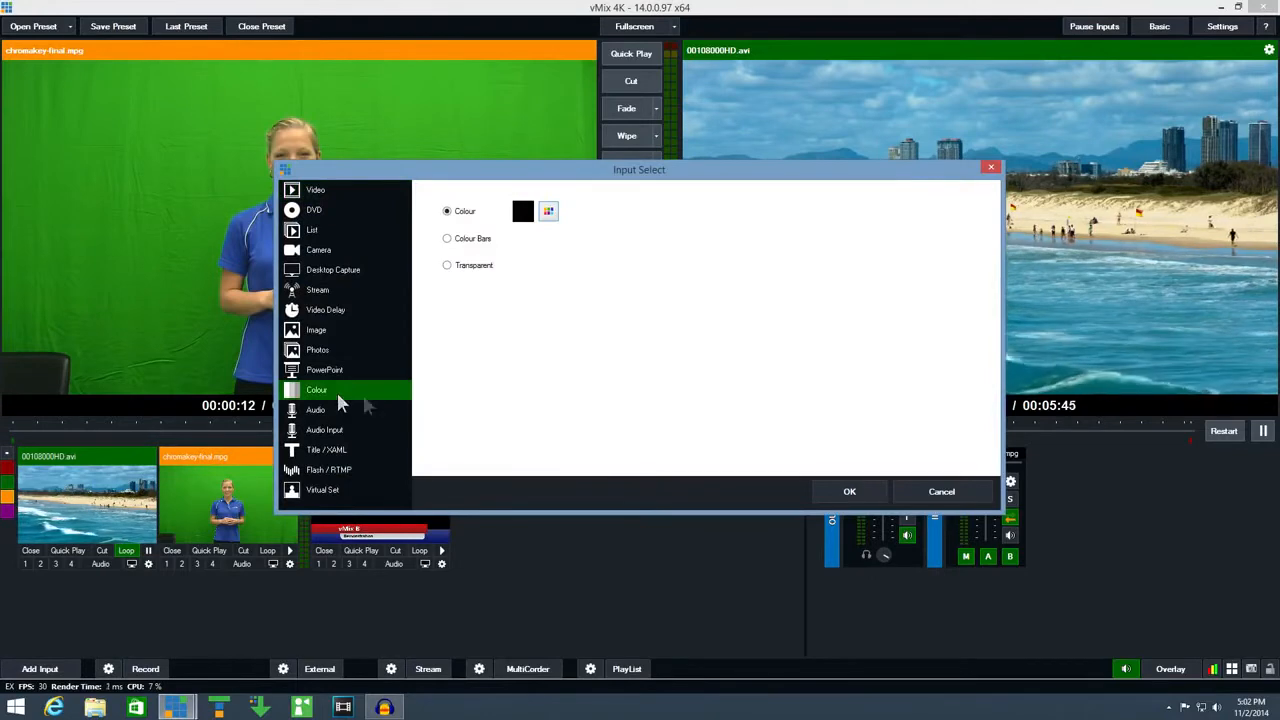
pyautogui.click(847, 493)
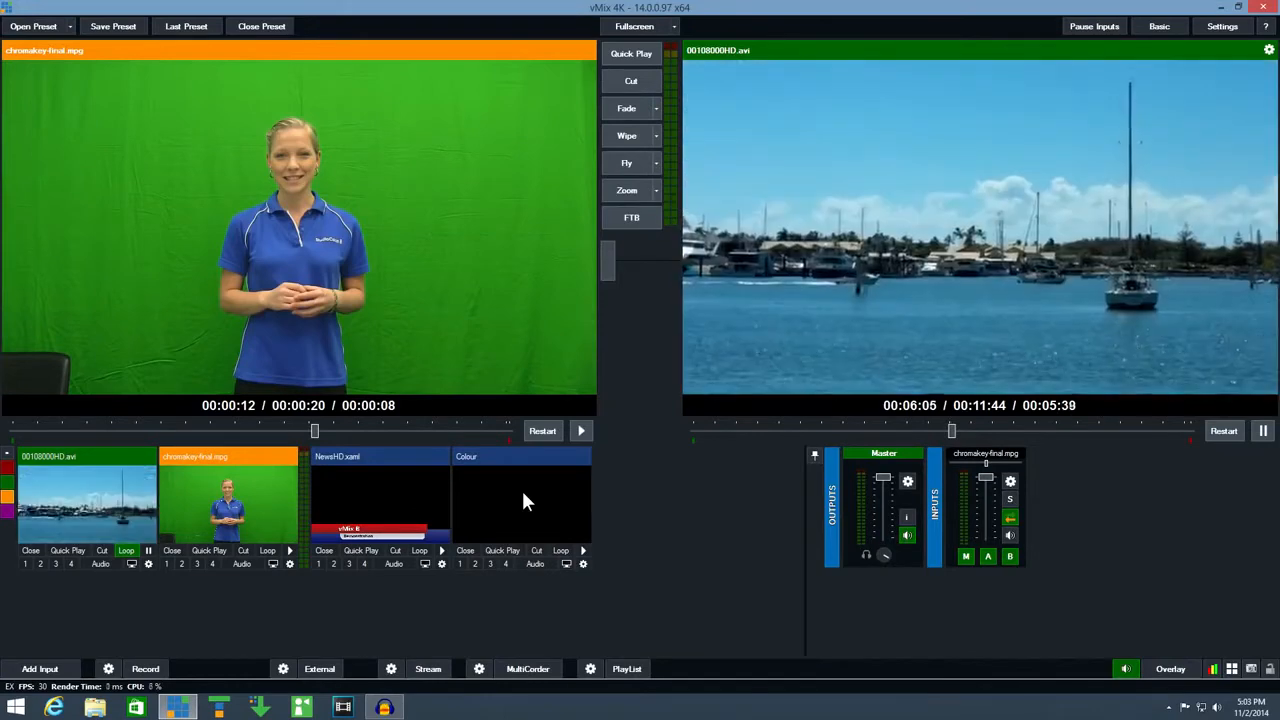
# Give the Colour input a side-by-side Multi View with 00108000HD.avi as layer 1 and chromakey-final.mpg as layer 2
pyautogui.doubleClick(523, 494)
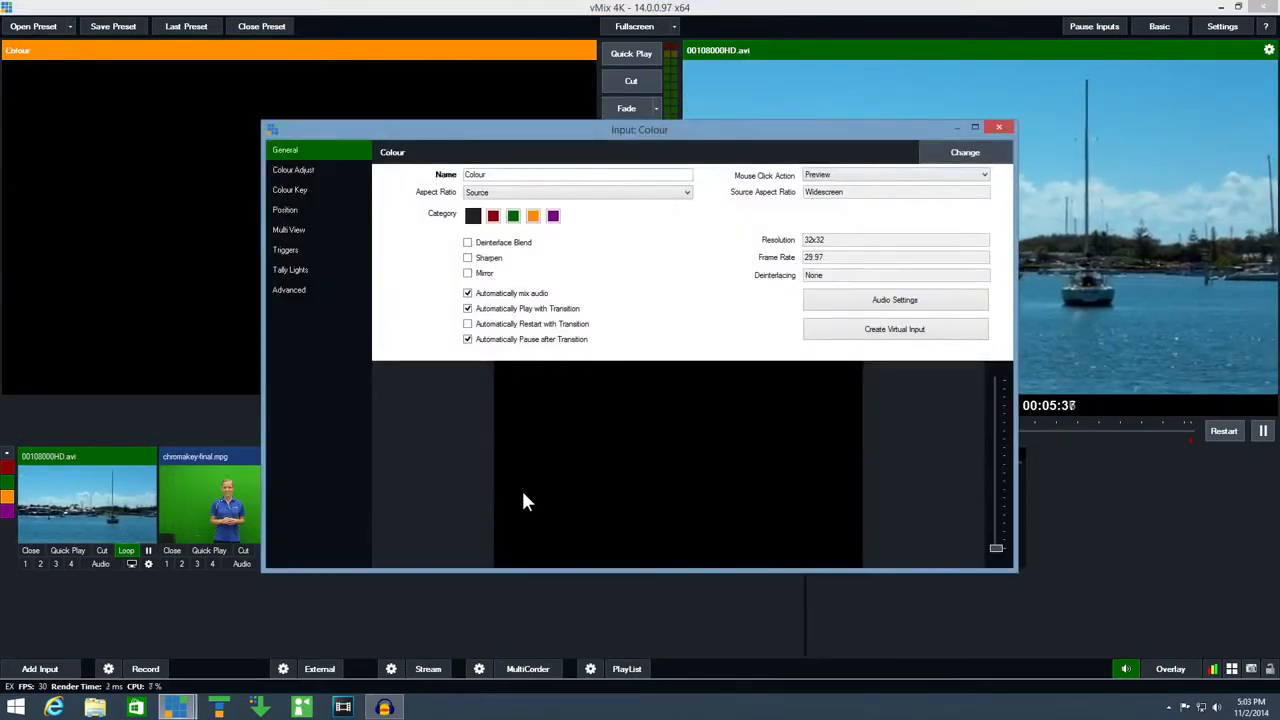
pyautogui.click(285, 231)
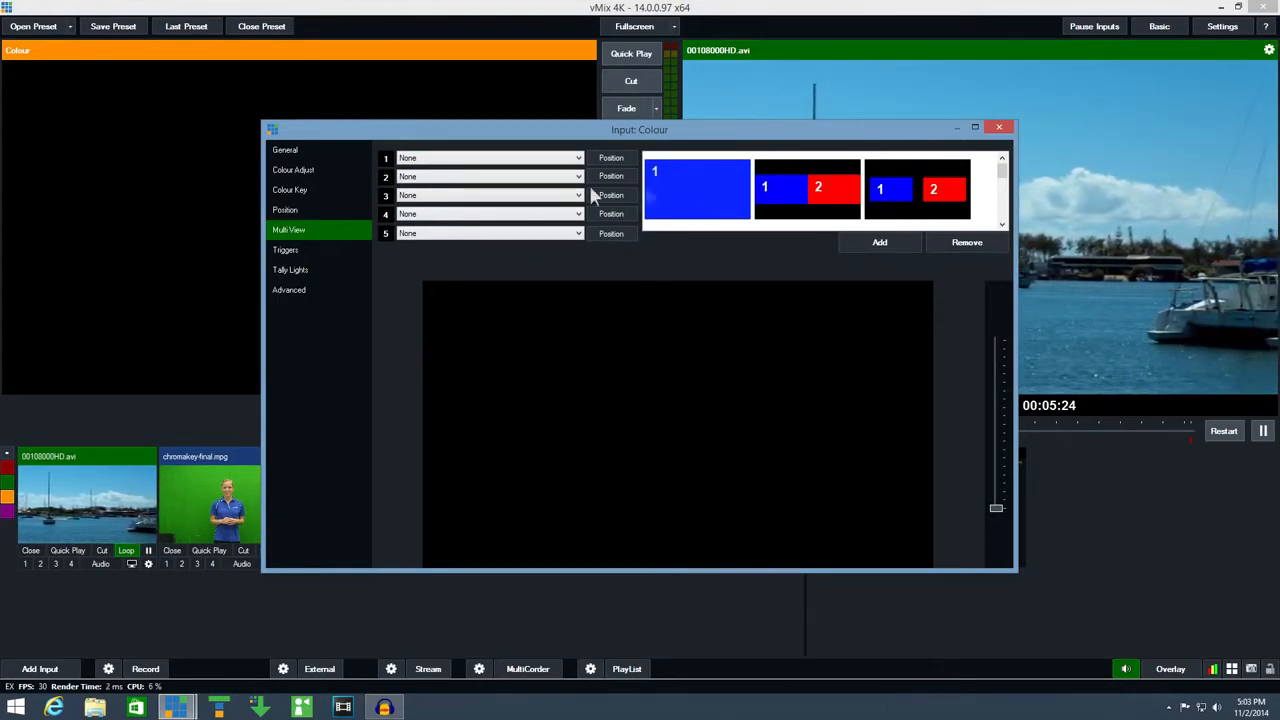
pyautogui.click(491, 160)
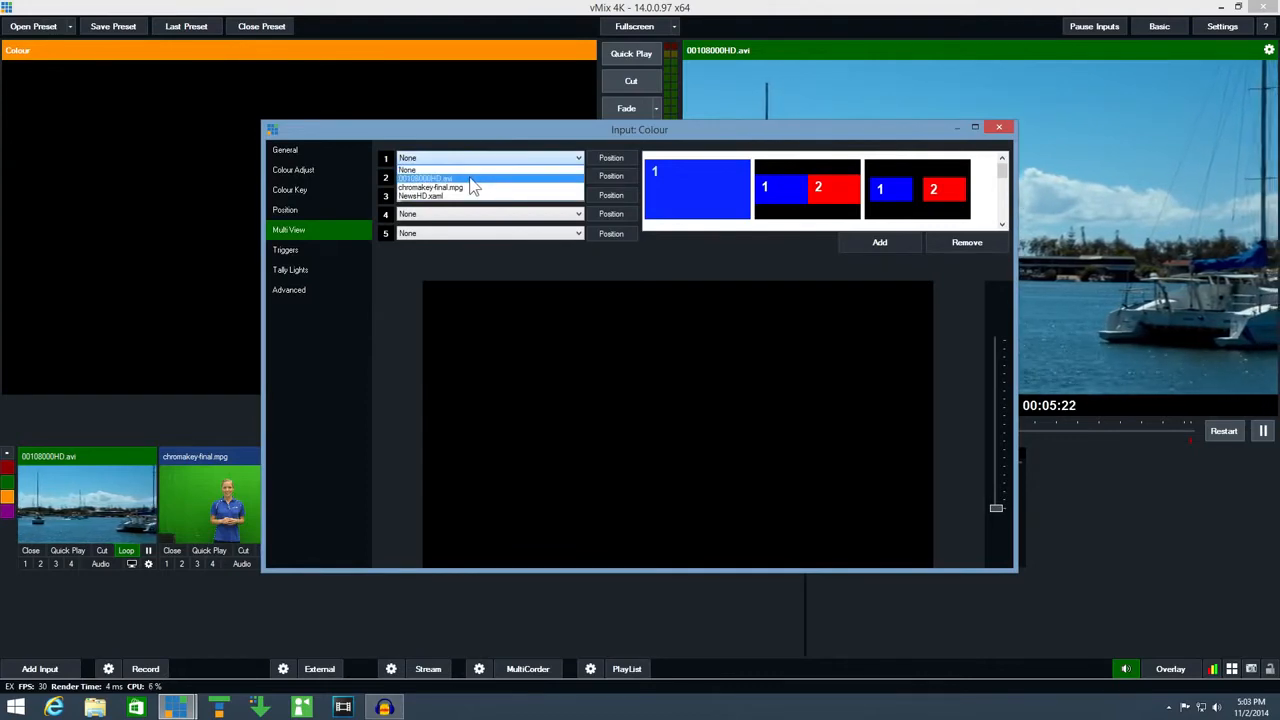
pyautogui.click(470, 179)
pyautogui.click(457, 177)
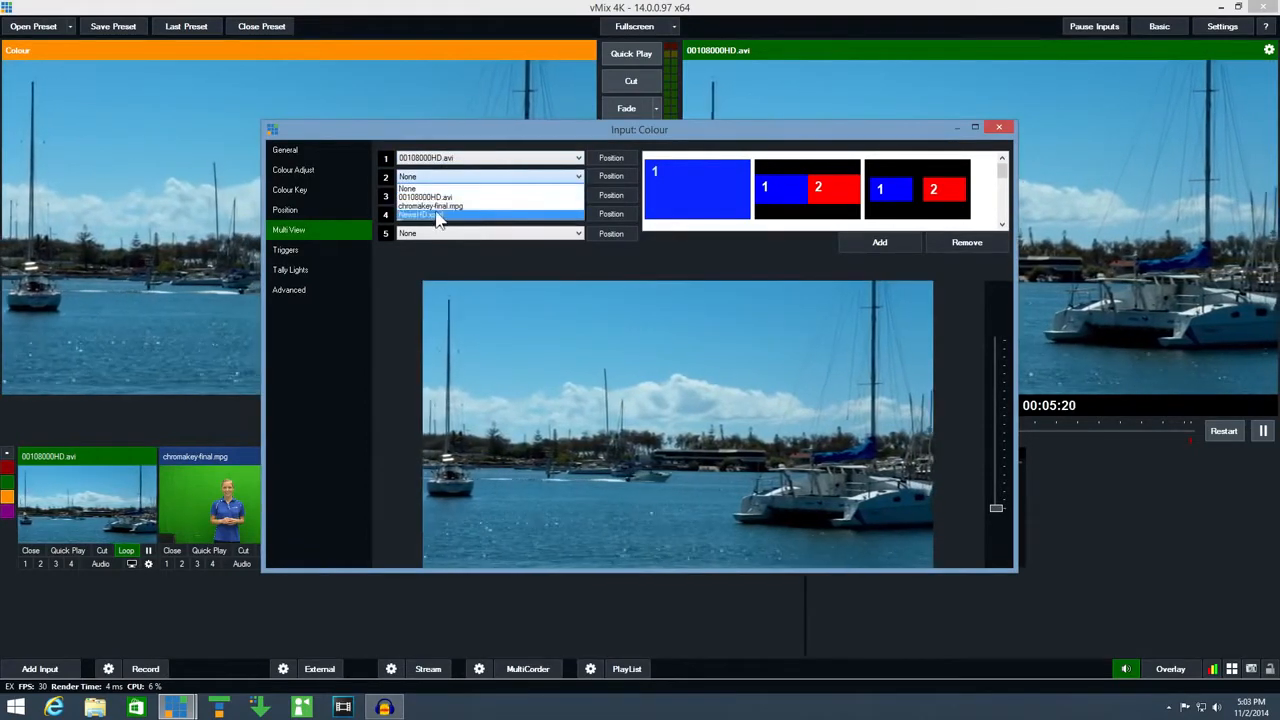
pyautogui.click(438, 207)
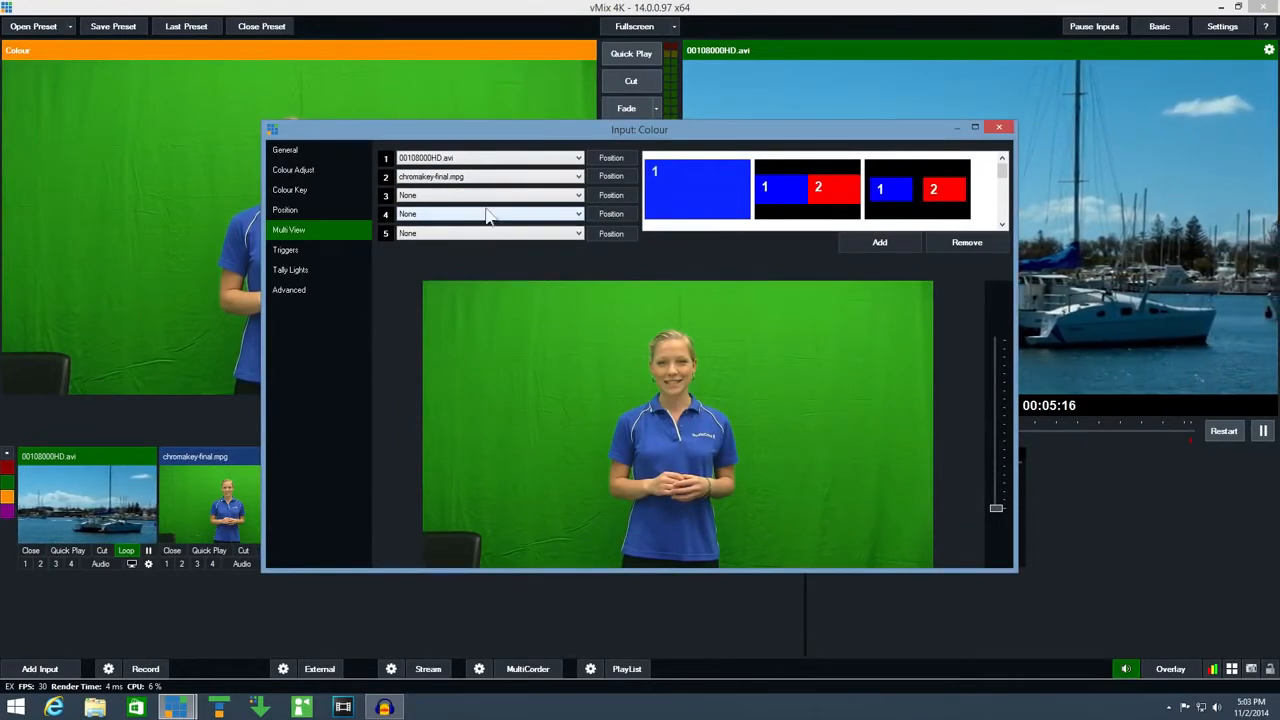
pyautogui.click(812, 194)
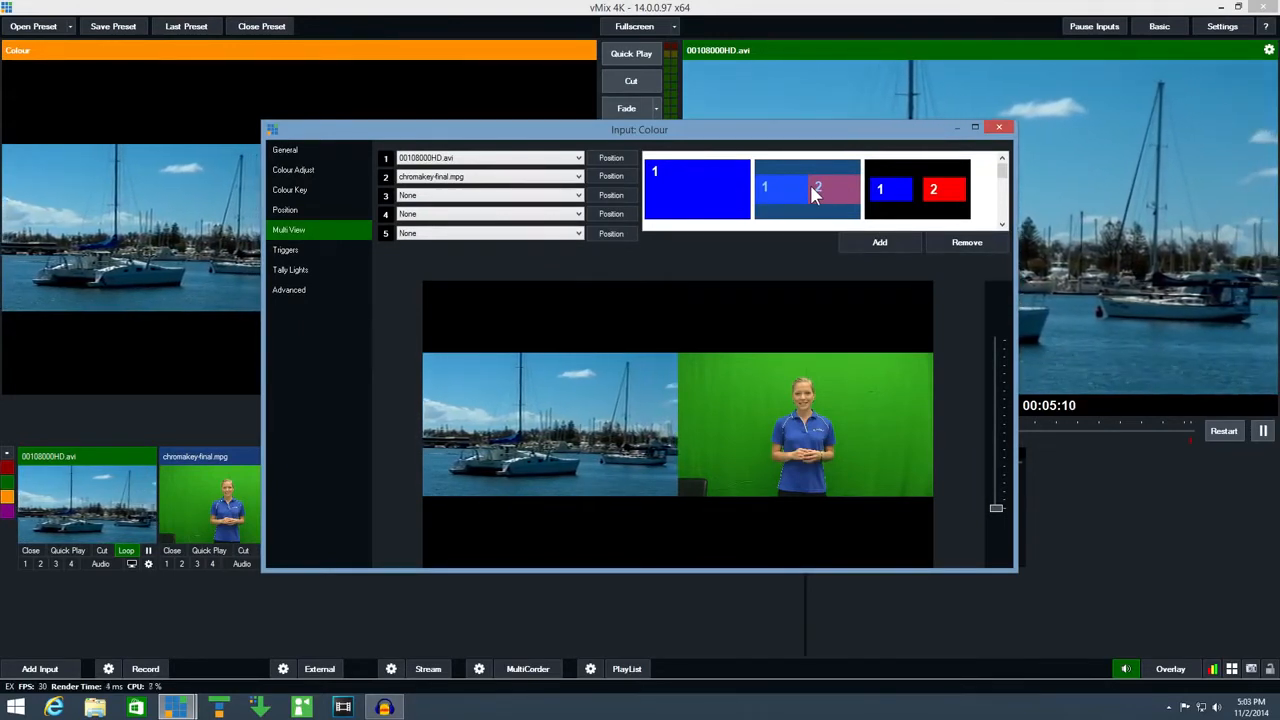
# Try adjusting both layers directly in the Multi View preview, then reapply the side-by-side layout
pyautogui.moveTo(560, 411); pyautogui.dragTo(549, 406)
pyautogui.moveTo(769, 420); pyautogui.dragTo(773, 428)
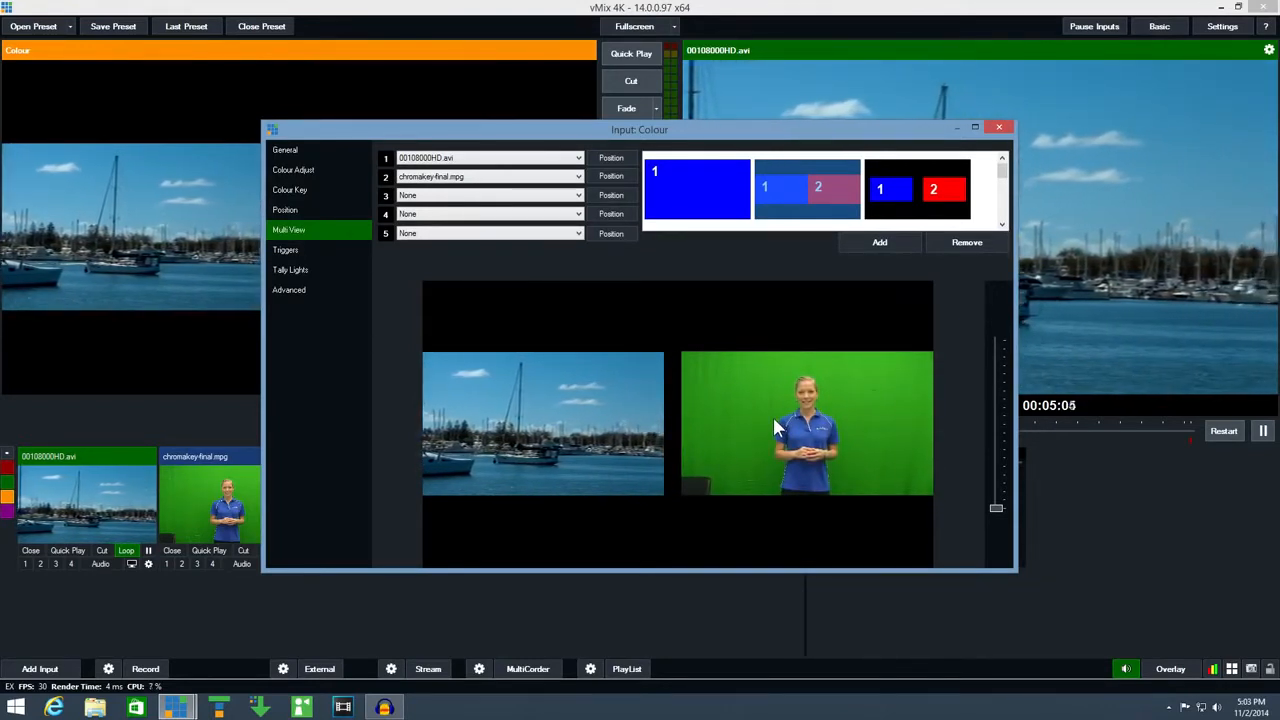
pyautogui.moveTo(774, 419)
pyautogui.mouseDown()
pyautogui.moveTo(815, 446)
pyautogui.moveTo(766, 429)
pyautogui.mouseUp()
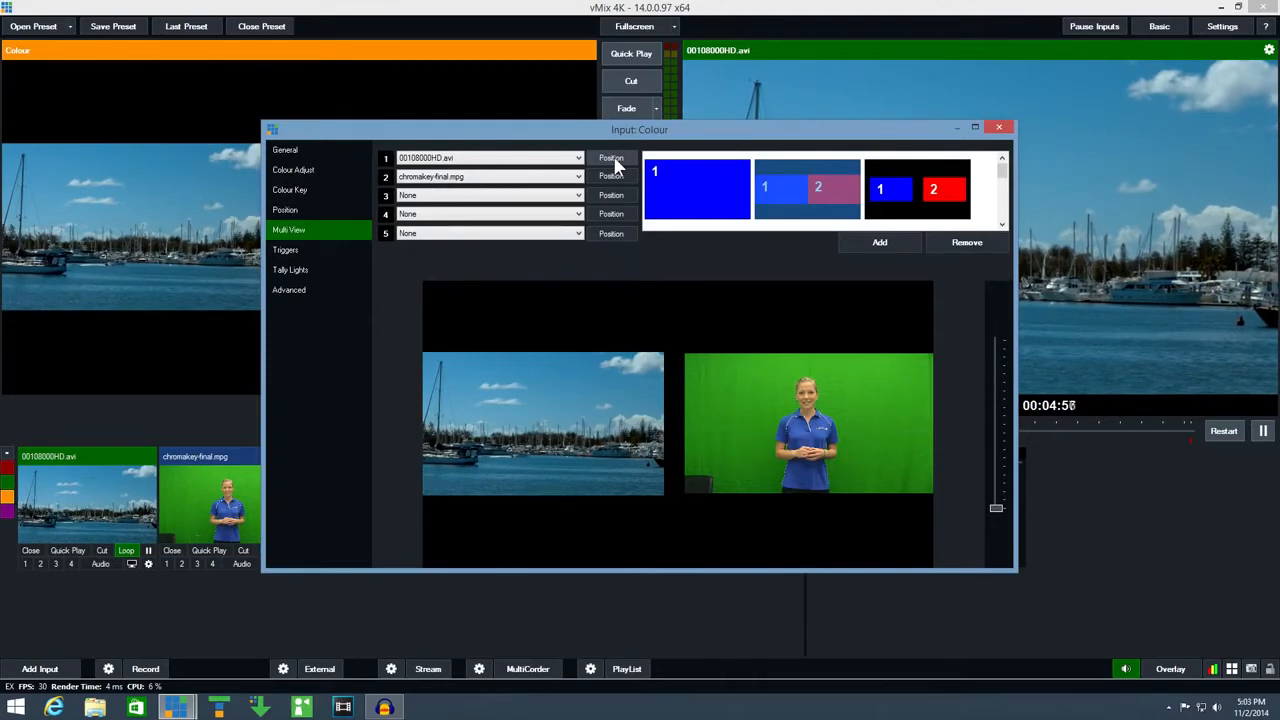
pyautogui.click(799, 193)
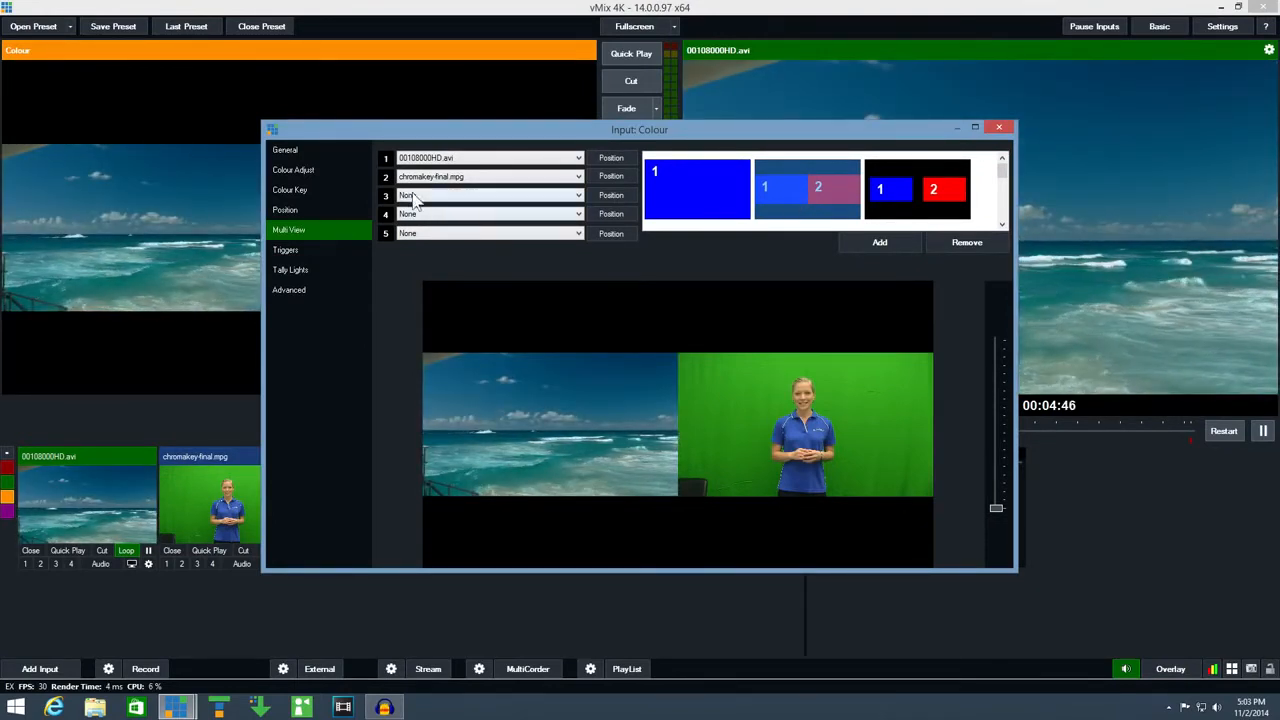
# Add NewsHD.xaml as Multi View layer 5 of the Colour input and test the input by fading it to the output and back
pyautogui.click(428, 235)
pyautogui.click(430, 270)
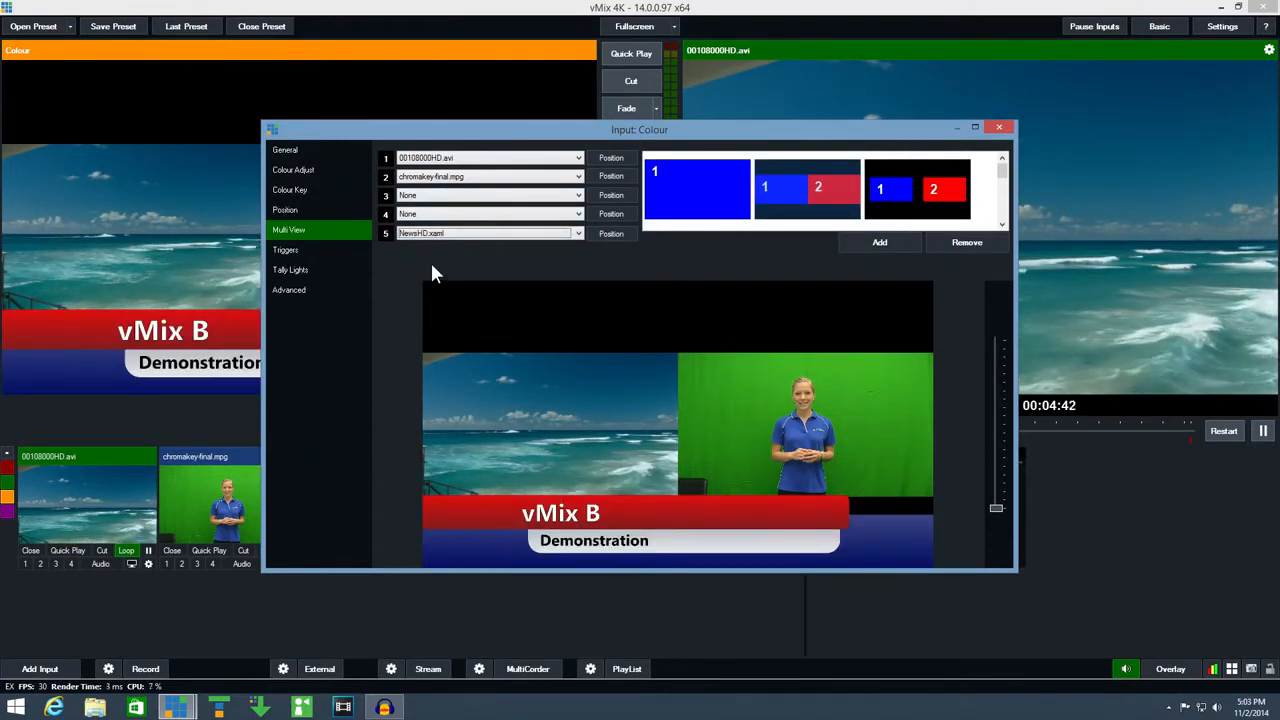
pyautogui.click(998, 127)
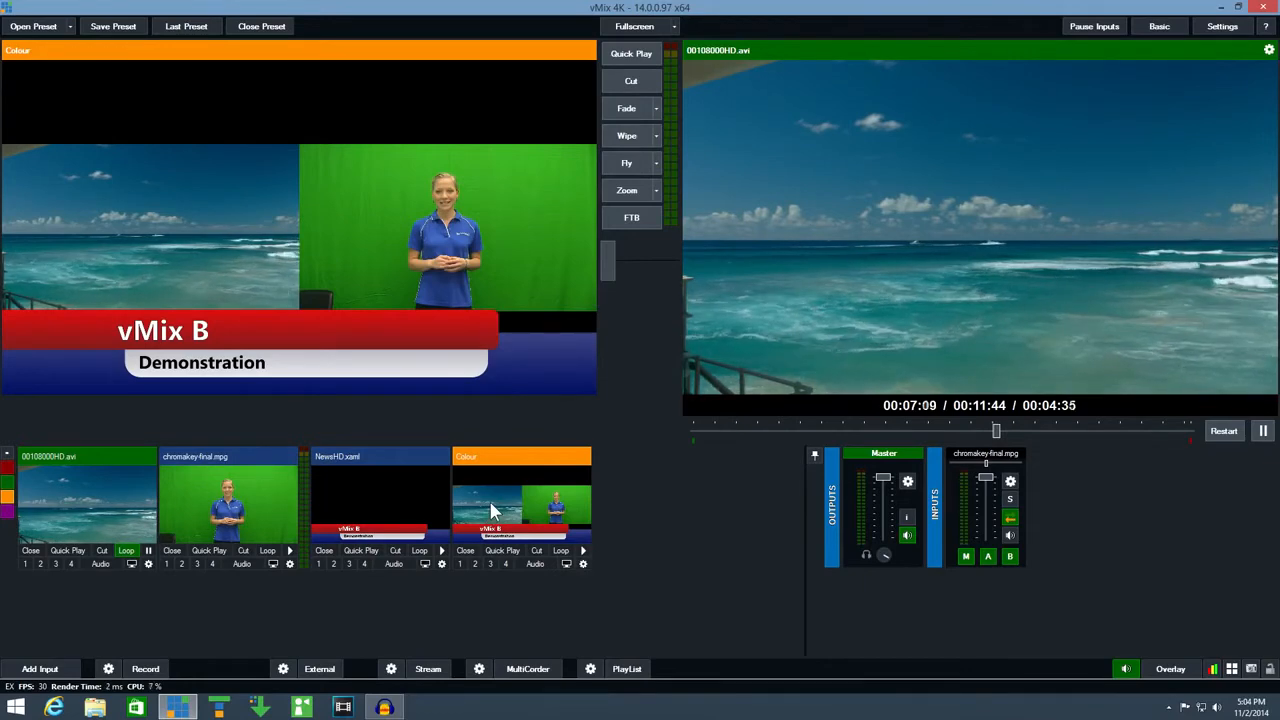
pyautogui.click(622, 112)
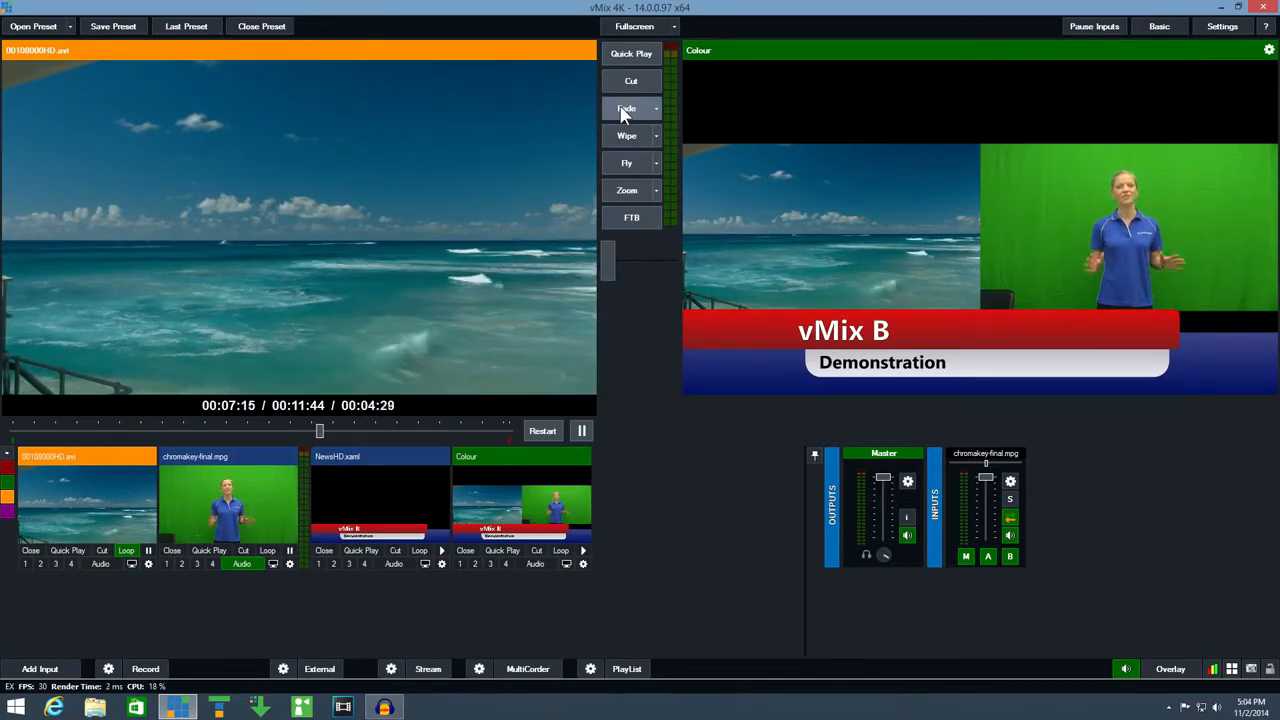
pyautogui.click(622, 112)
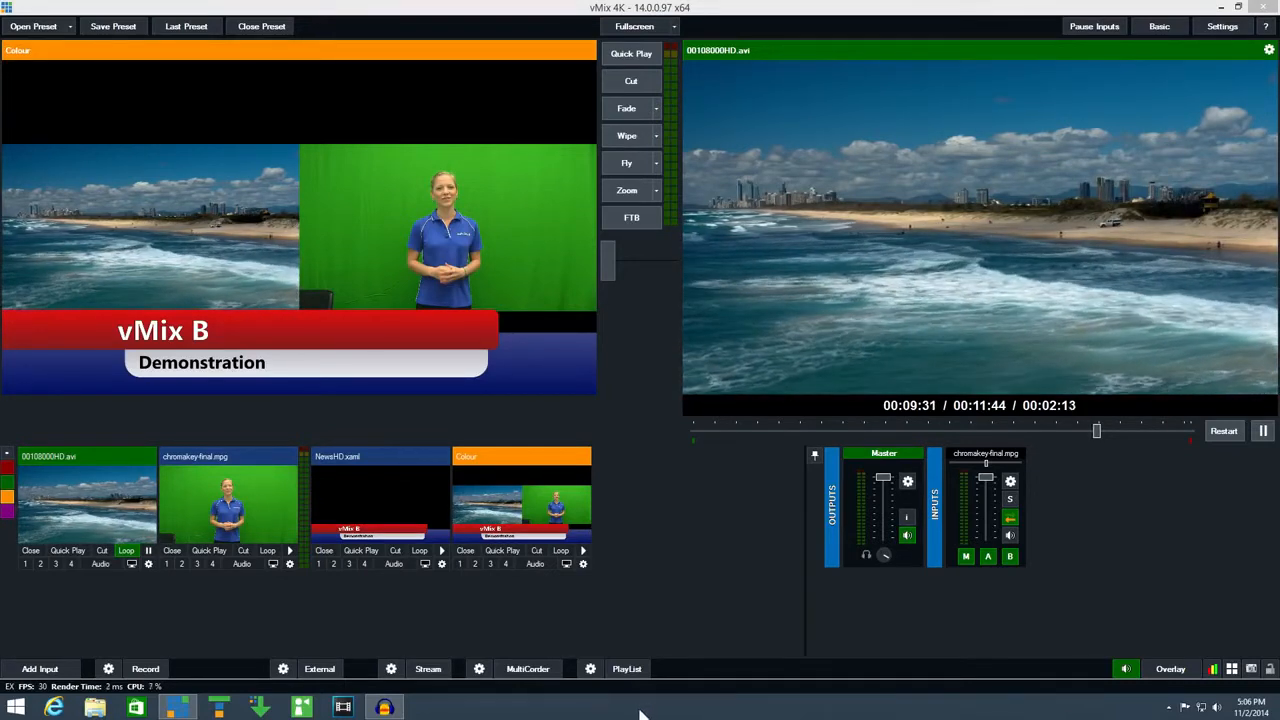
# Switch to vMix Title Designer and add the titlebackground image from the Videos folder on drive C to the blank title
pyautogui.click(15, 707)
pyautogui.click(94, 432)
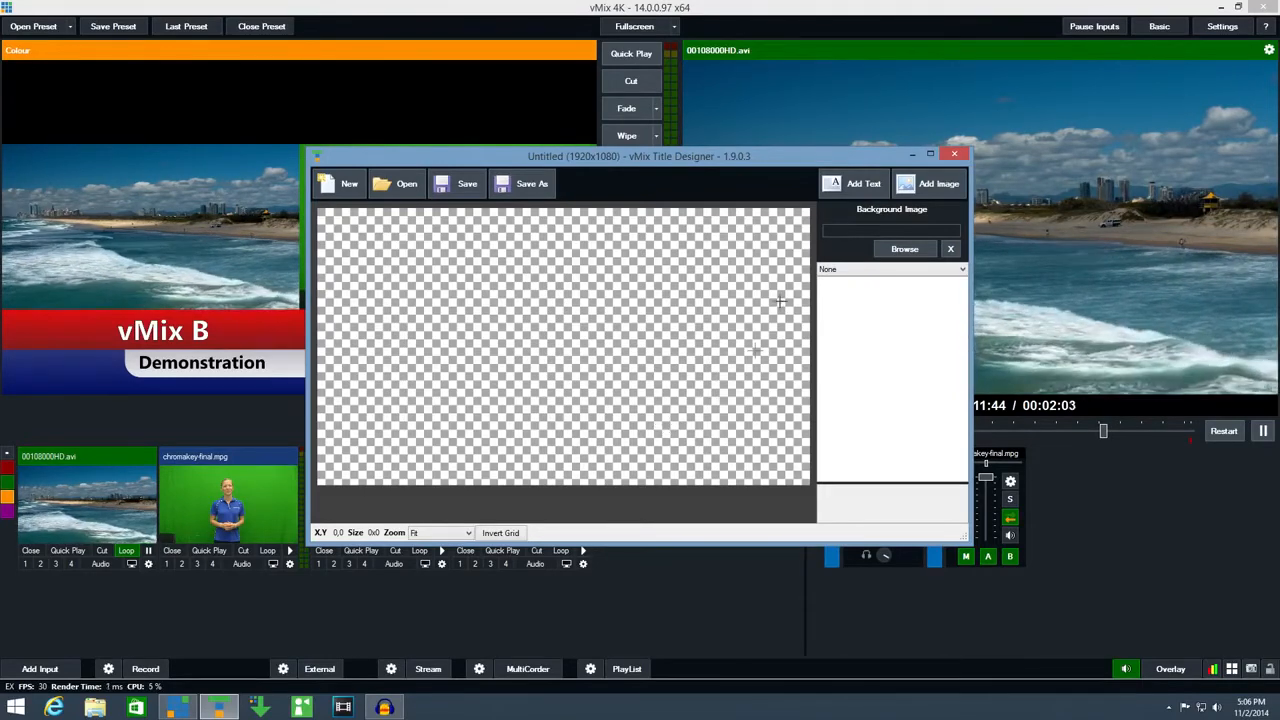
pyautogui.click(921, 186)
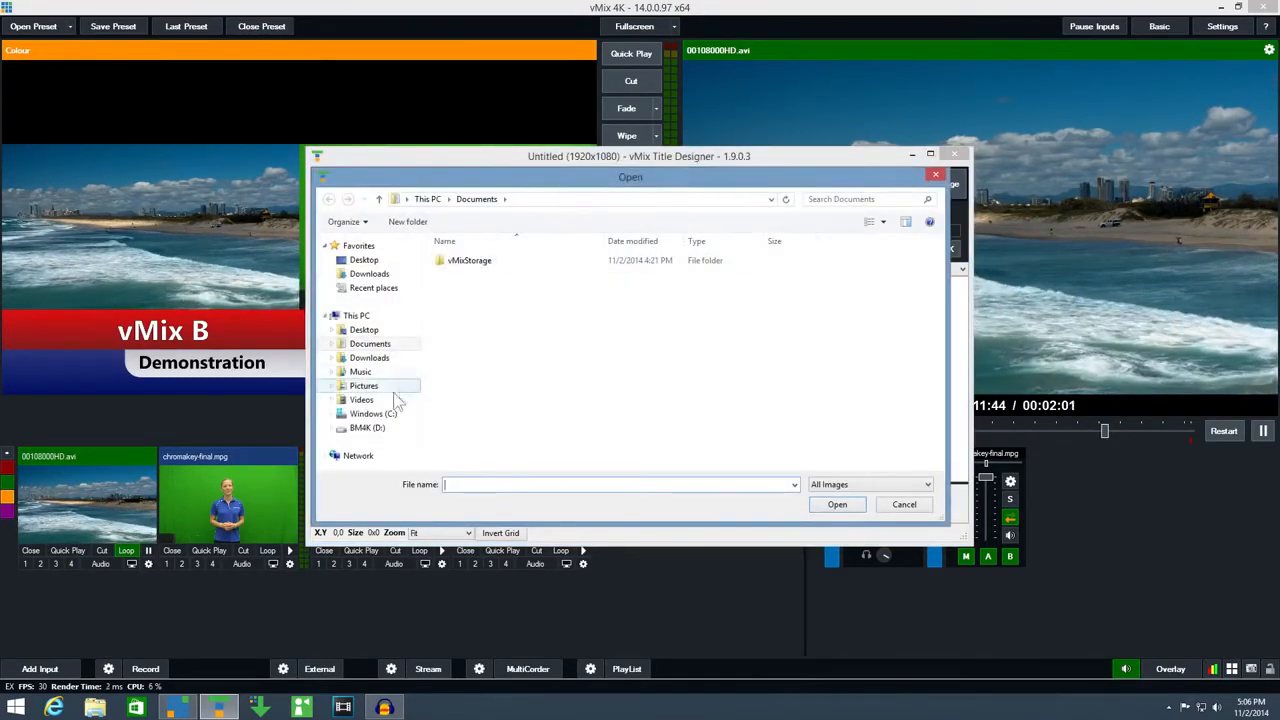
pyautogui.click(380, 413)
pyautogui.doubleClick(484, 378)
pyautogui.click(490, 297)
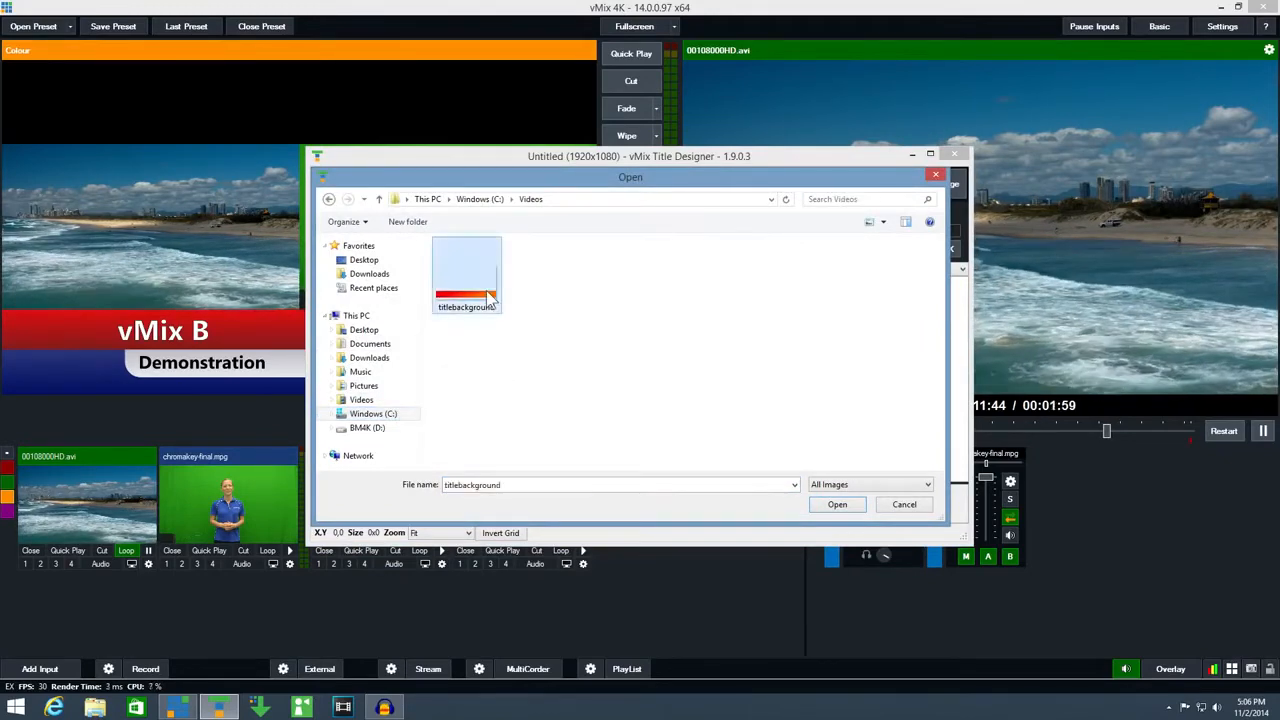
pyautogui.doubleClick(490, 297)
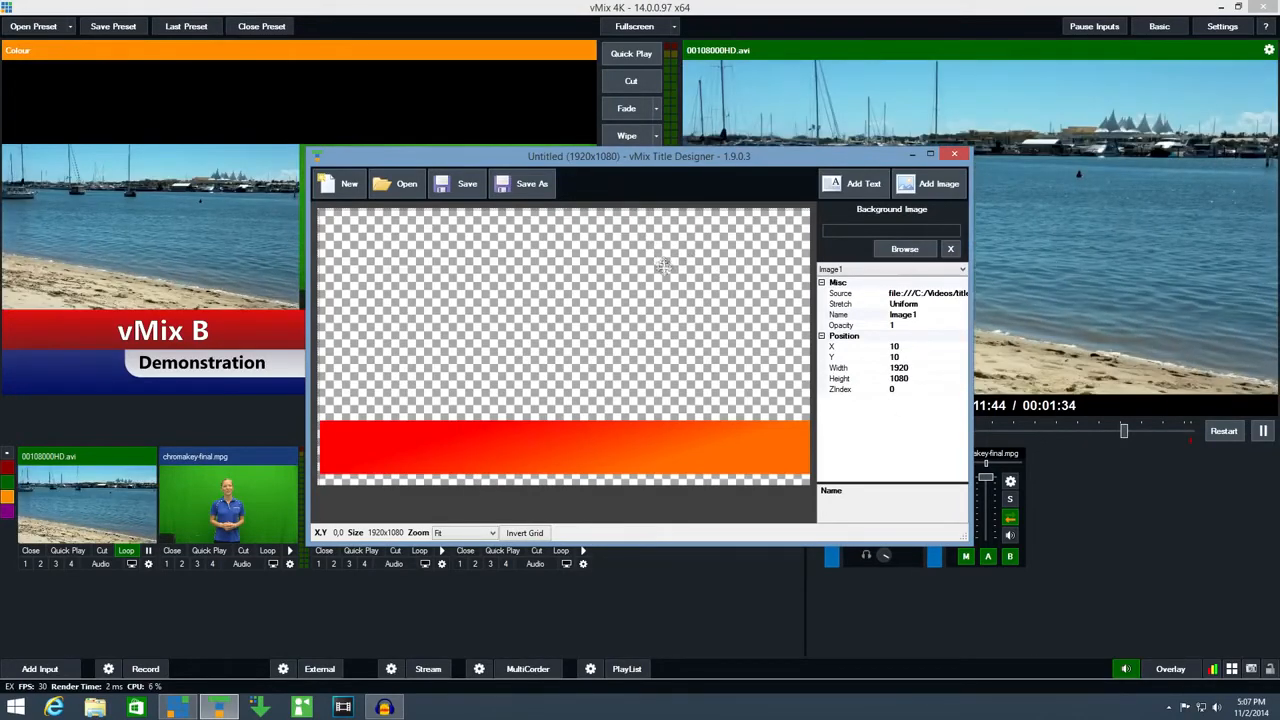
# Align the background image with the title canvas by setting its X and Y positions to 0
pyautogui.moveTo(664, 266)
pyautogui.mouseDown()
pyautogui.moveTo(689, 324)
pyautogui.moveTo(653, 275)
pyautogui.mouseUp()
pyautogui.click(918, 345)
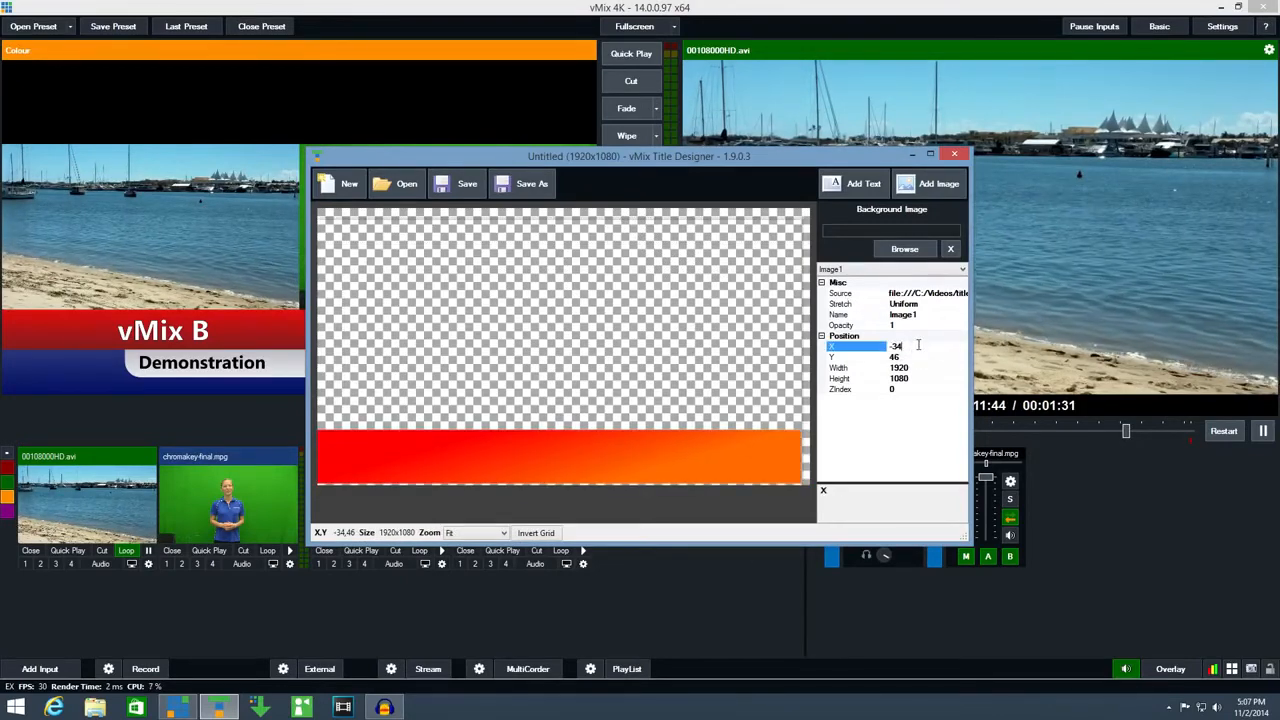
pyautogui.write('0')
pyautogui.click(914, 356)
pyautogui.moveTo(914, 357); pyautogui.dragTo(831, 361)
pyautogui.write('0')
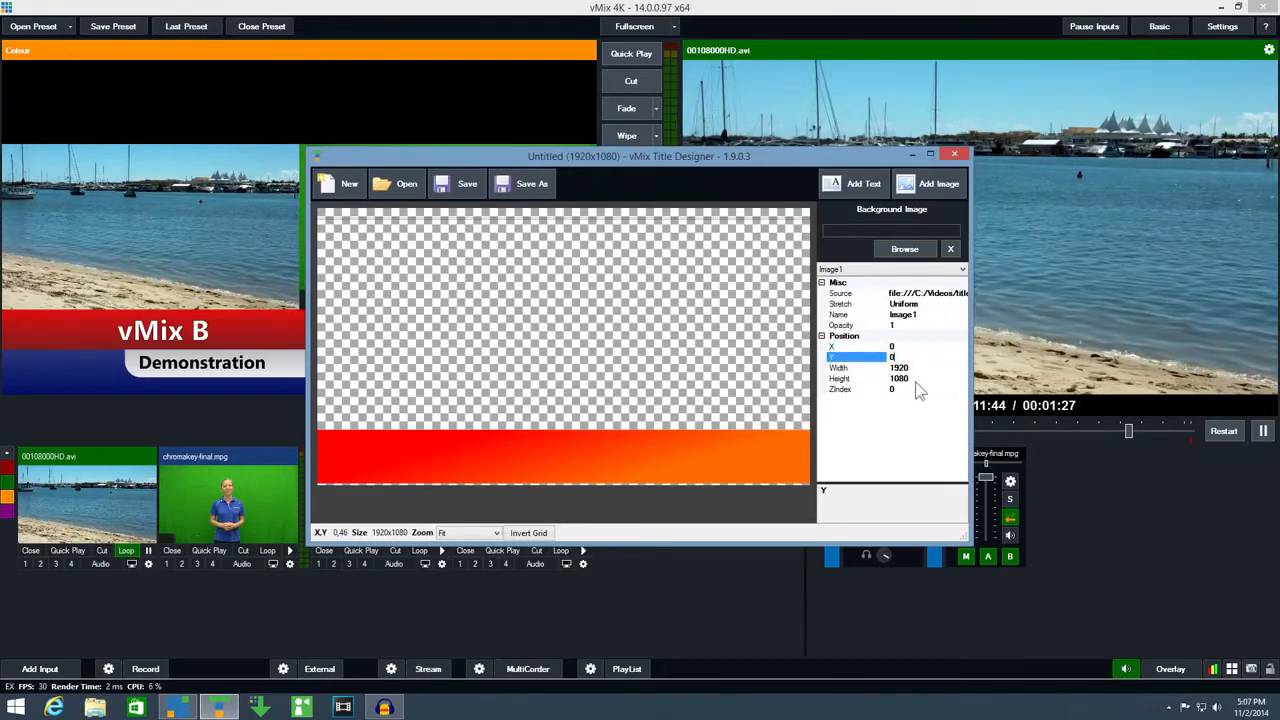
pyautogui.click(925, 378)
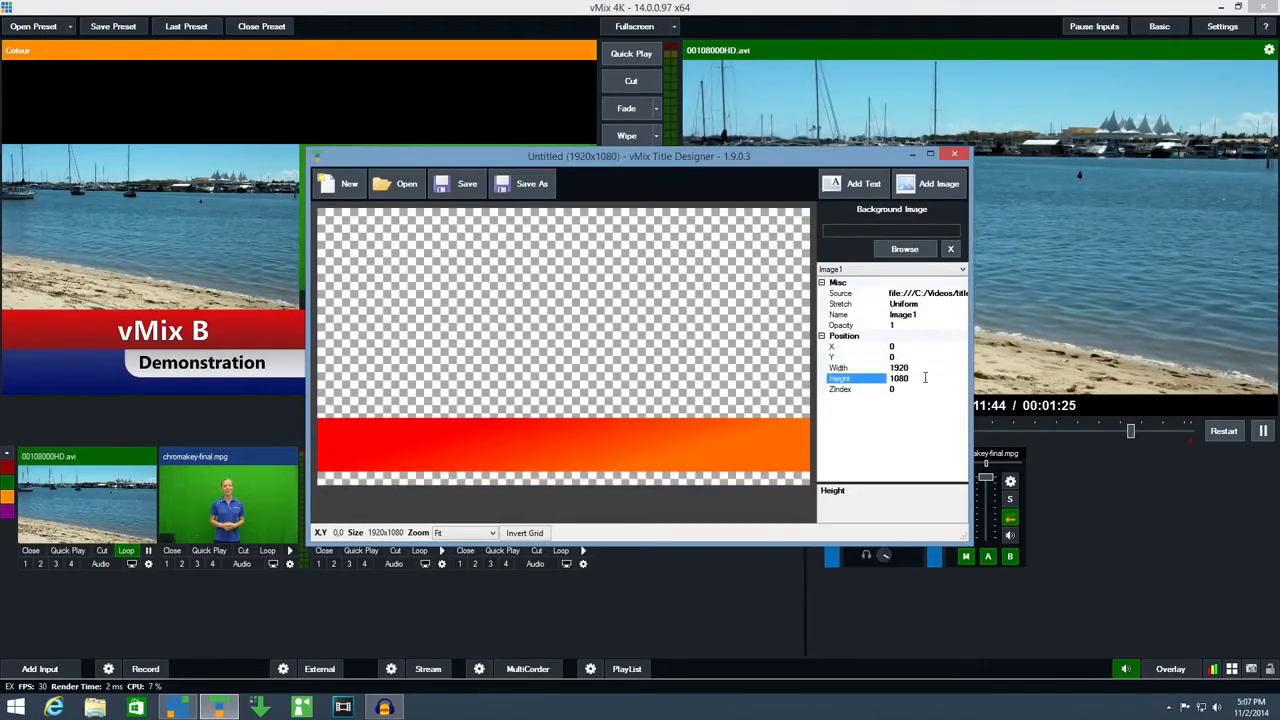
# Add a white text field about 1751 wide across the red-orange bar, at about X 62, Y 886
pyautogui.click(855, 188)
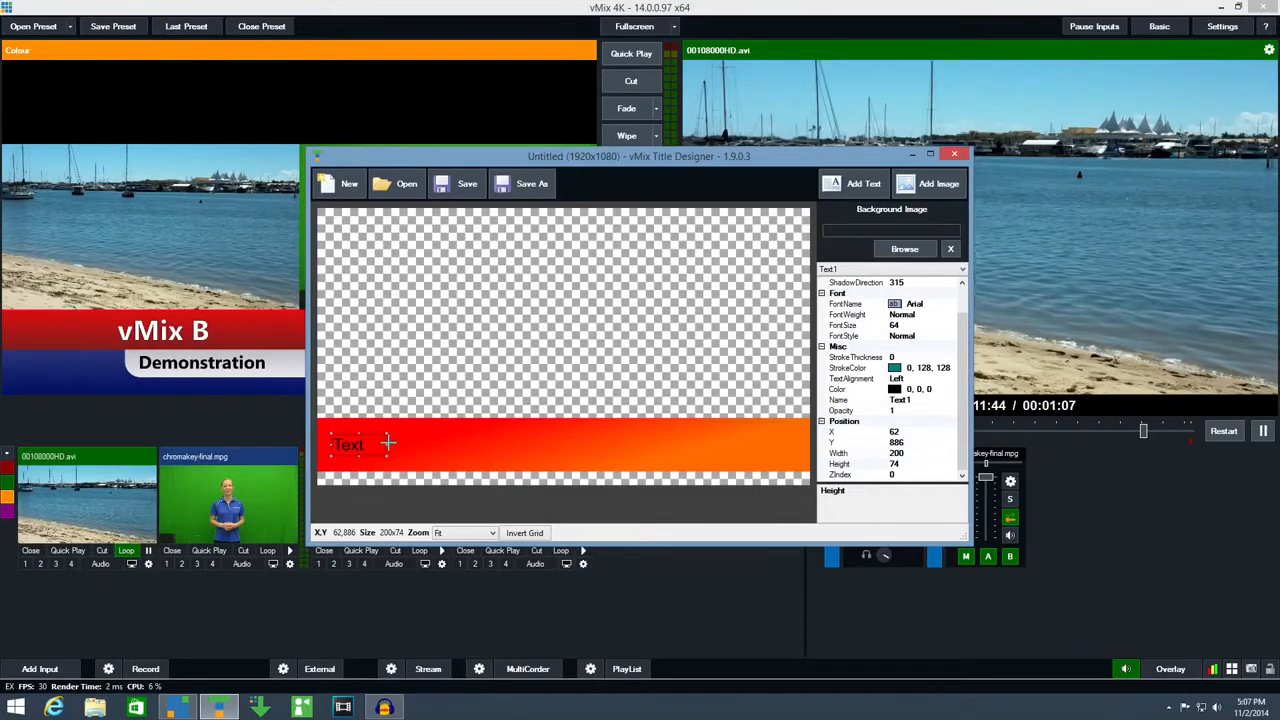
pyautogui.moveTo(387, 444); pyautogui.dragTo(784, 444)
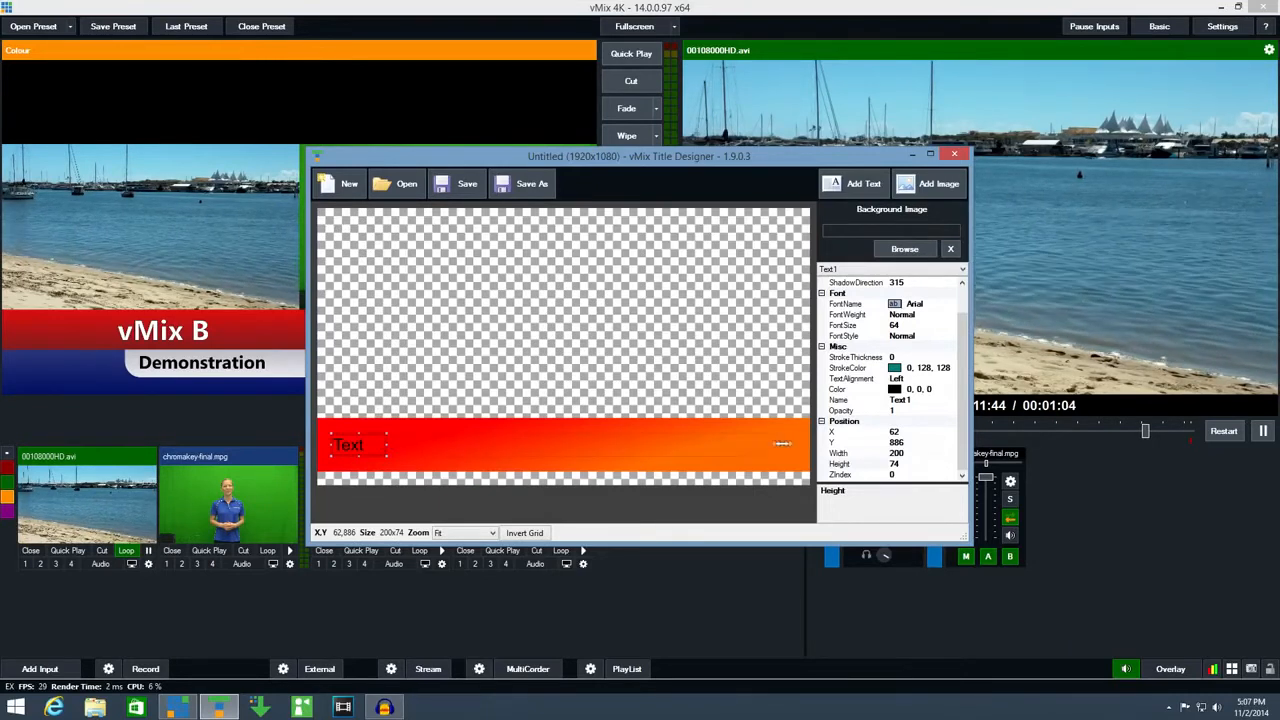
pyautogui.click(942, 389)
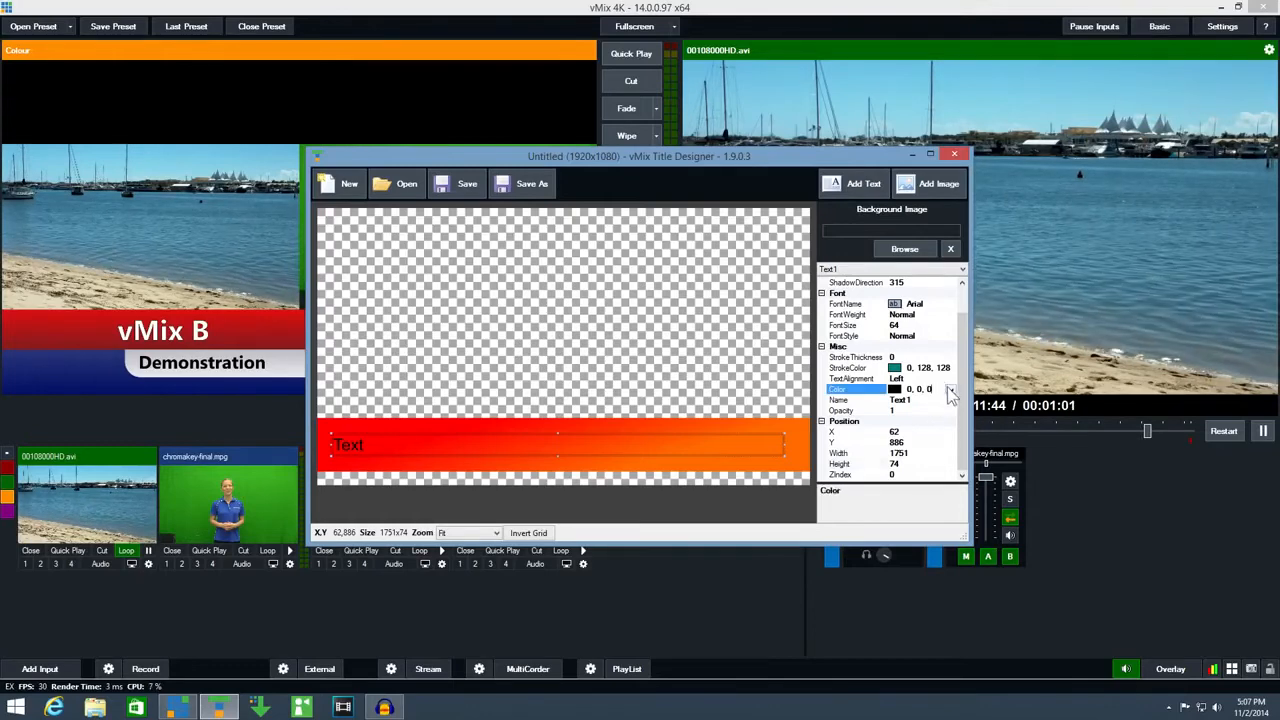
pyautogui.click(950, 389)
pyautogui.click(835, 420)
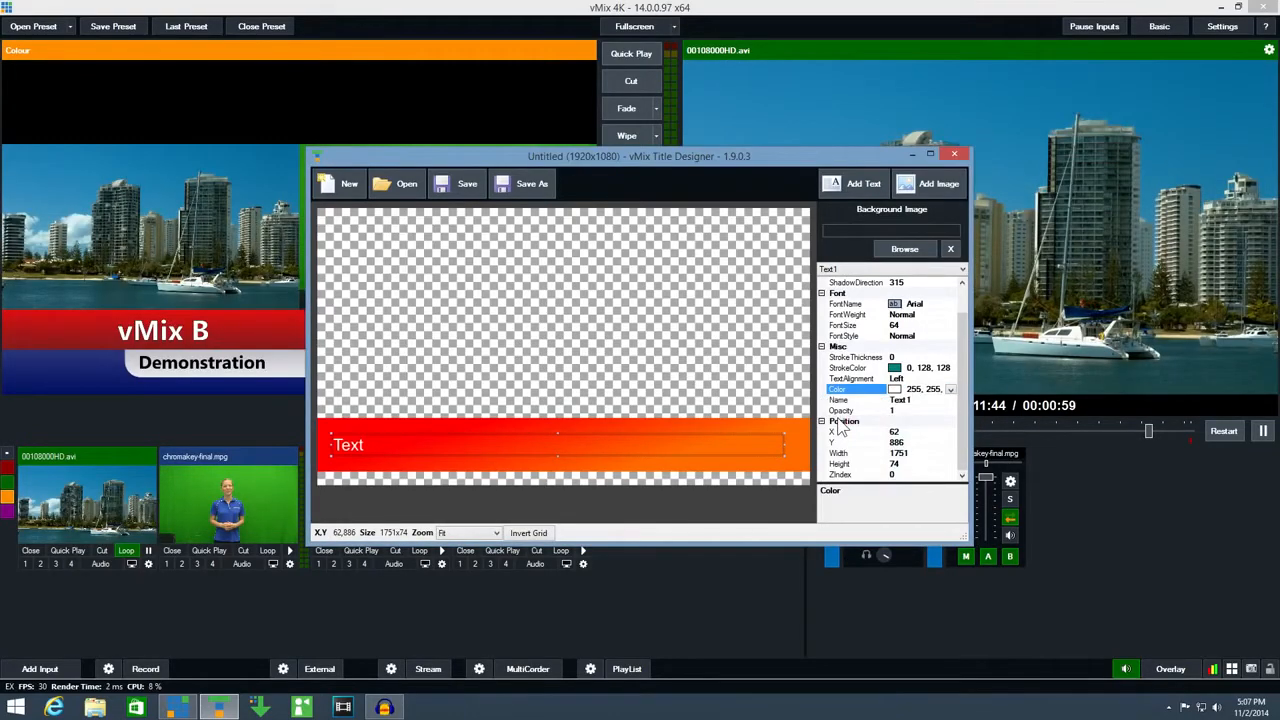
# Set the text field's font to Arial Black at size 72 and nudge the field to about X 65, Y 878
pyautogui.click(922, 326)
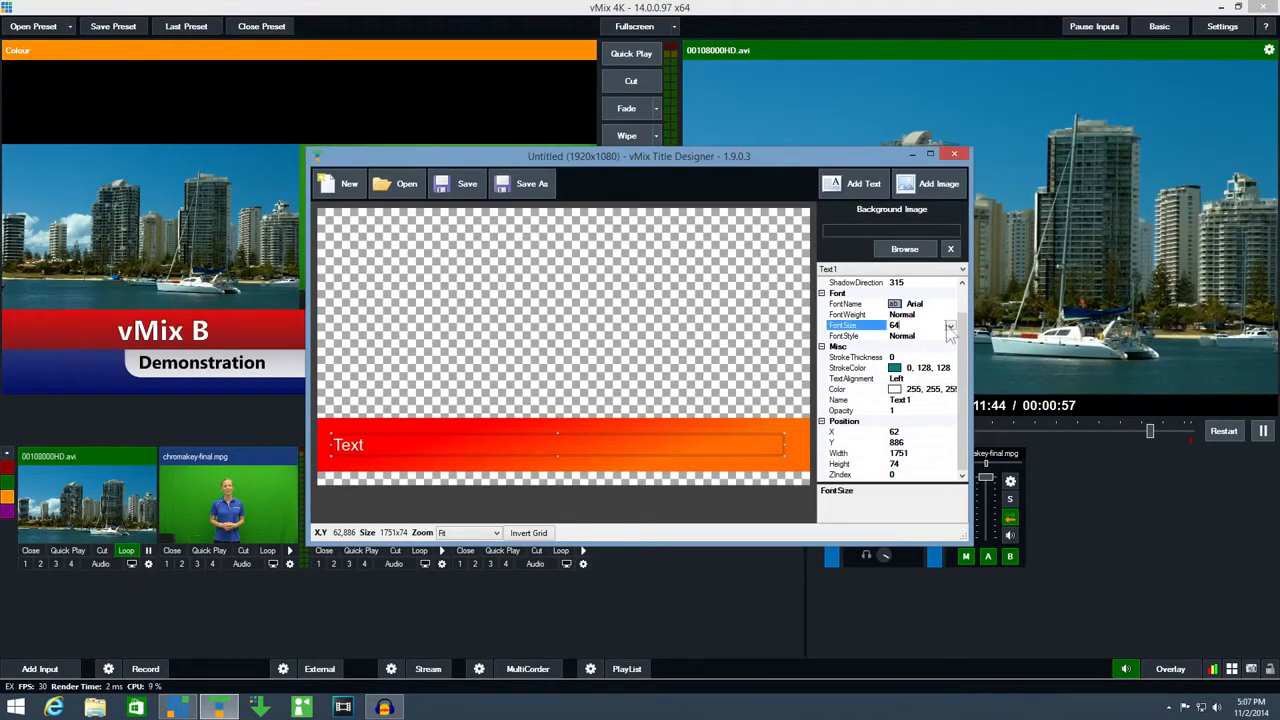
pyautogui.click(950, 326)
pyautogui.click(910, 448)
pyautogui.click(951, 314)
pyautogui.click(951, 303)
pyautogui.click(951, 304)
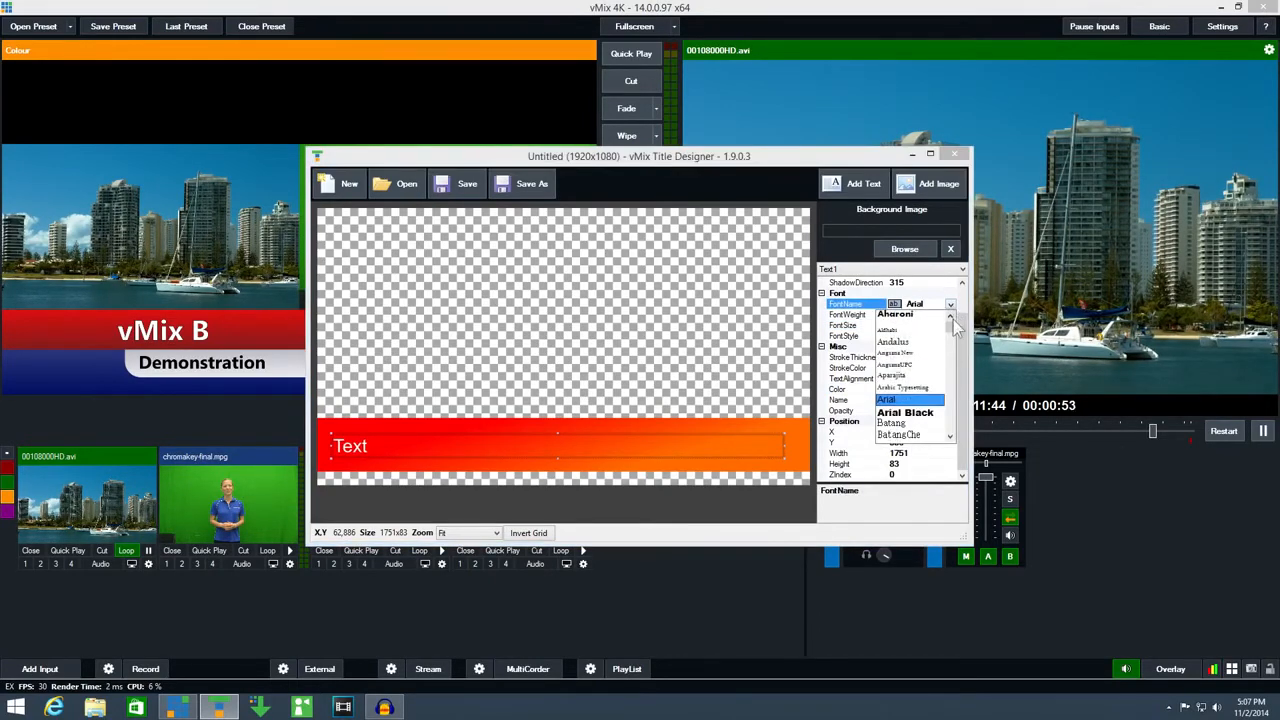
pyautogui.click(905, 412)
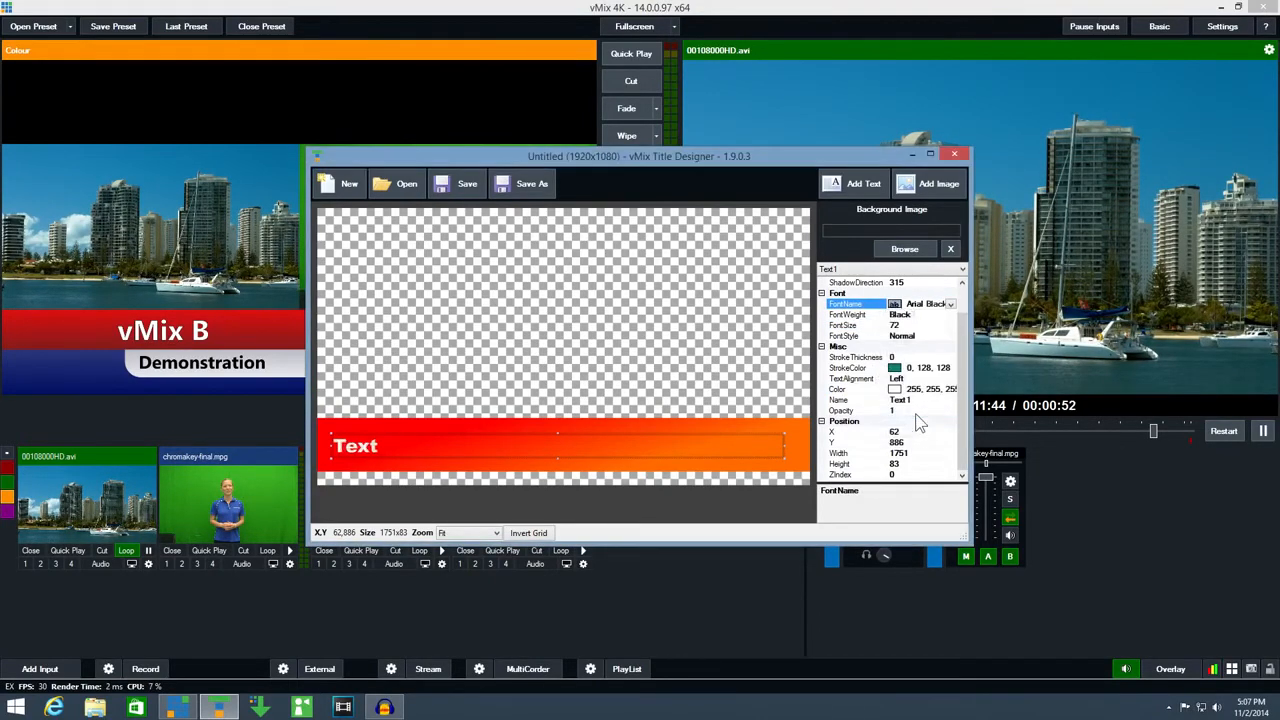
pyautogui.click(484, 434)
pyautogui.moveTo(485, 432); pyautogui.dragTo(486, 430)
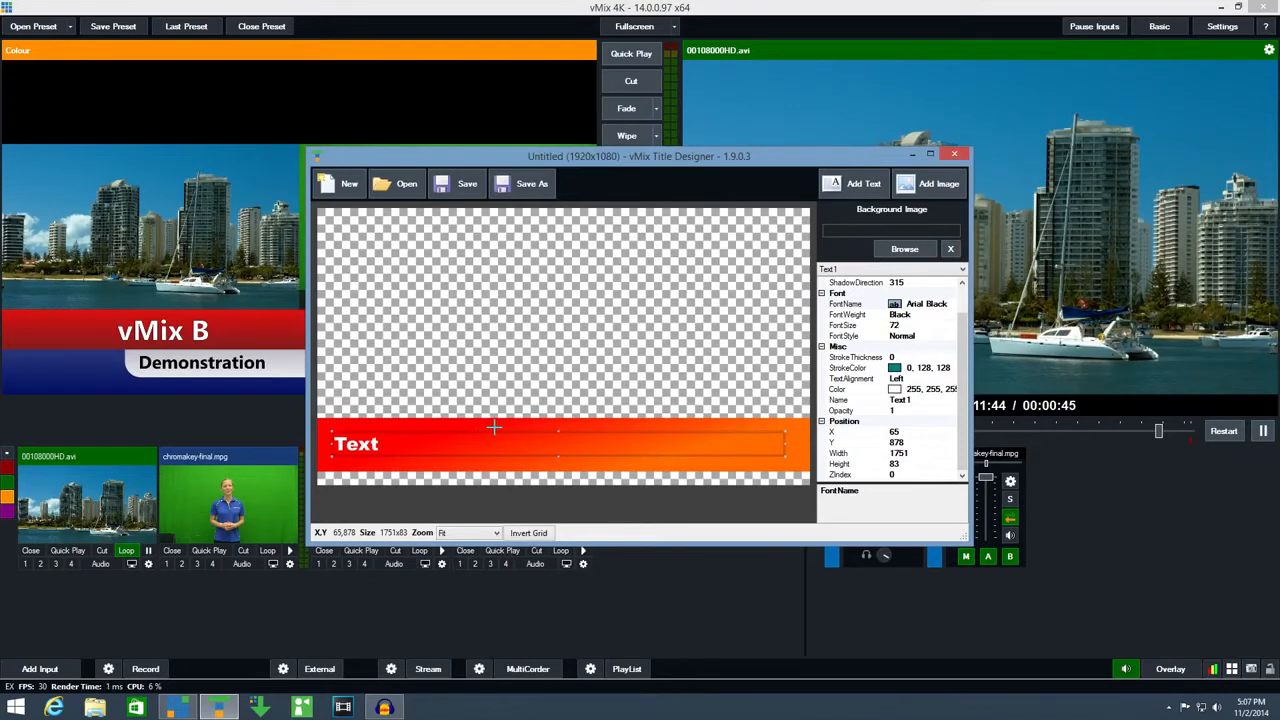
# Replace the placeholder text on the red-orange bar with "Default Text" and deselect the text field
pyautogui.doubleClick(437, 448)
pyautogui.moveTo(402, 446); pyautogui.dragTo(292, 449)
pyautogui.write('Defa')
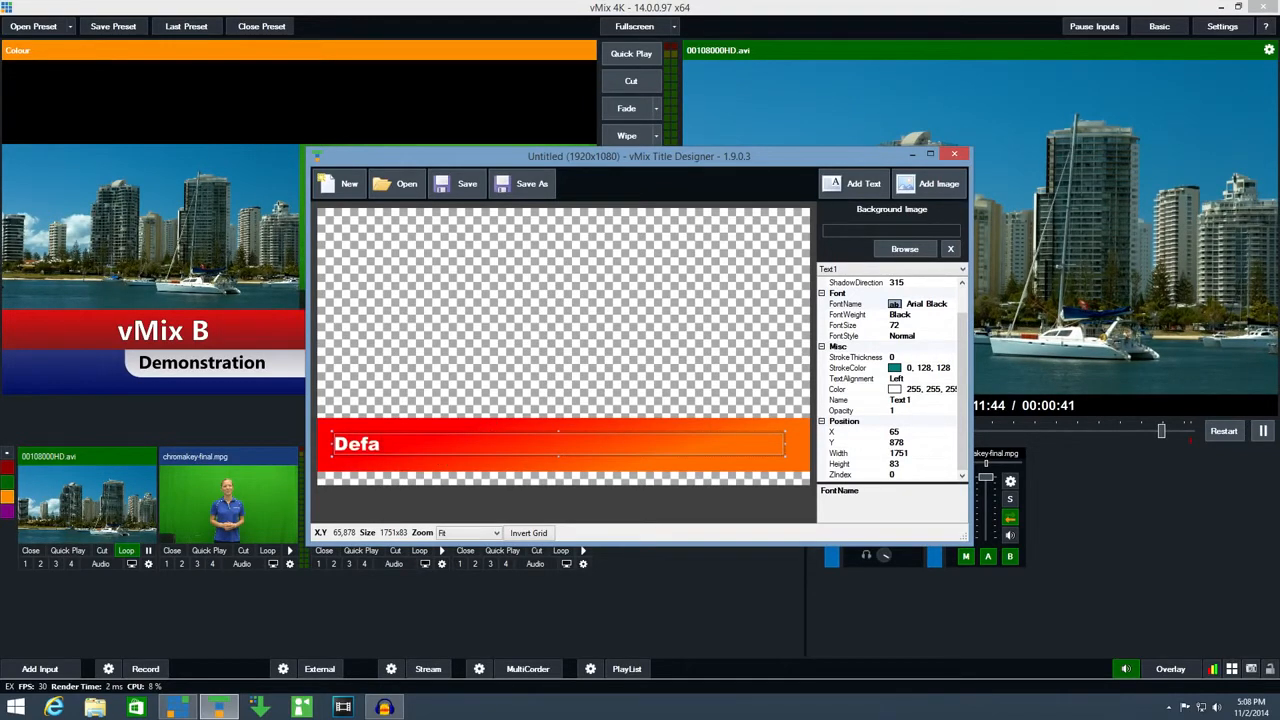
pyautogui.write('ult Text')
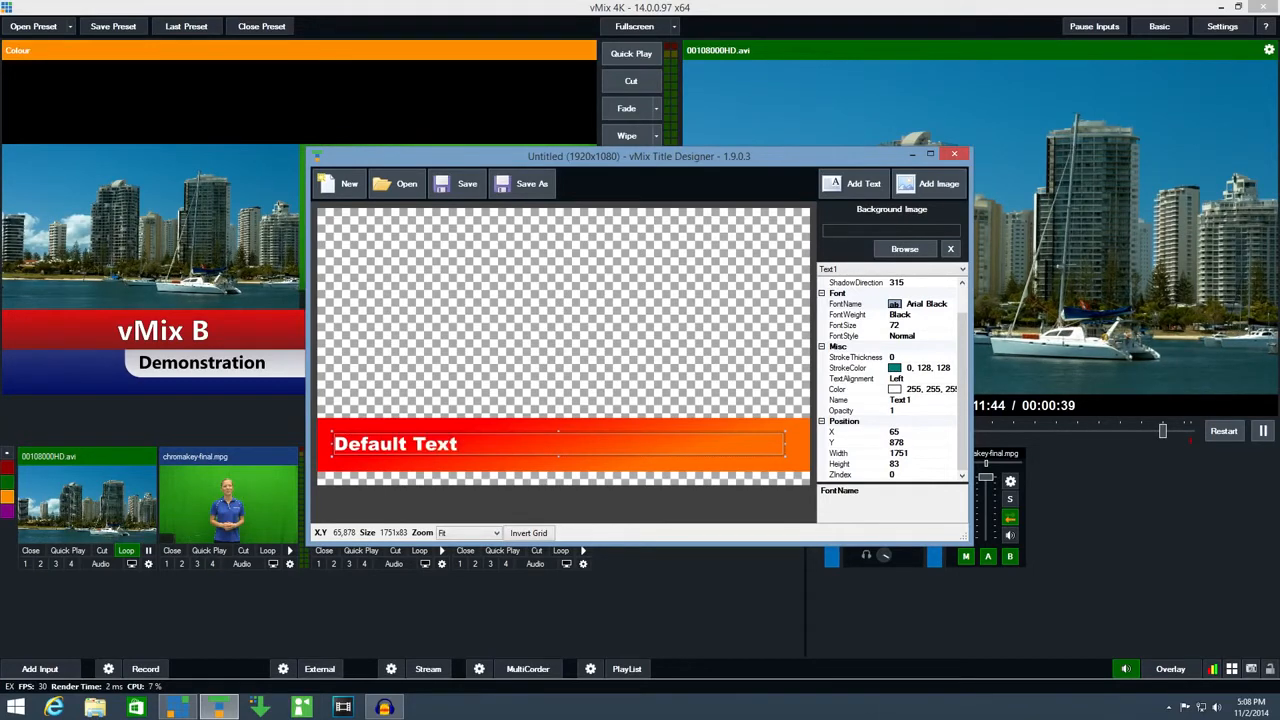
pyautogui.click(577, 311)
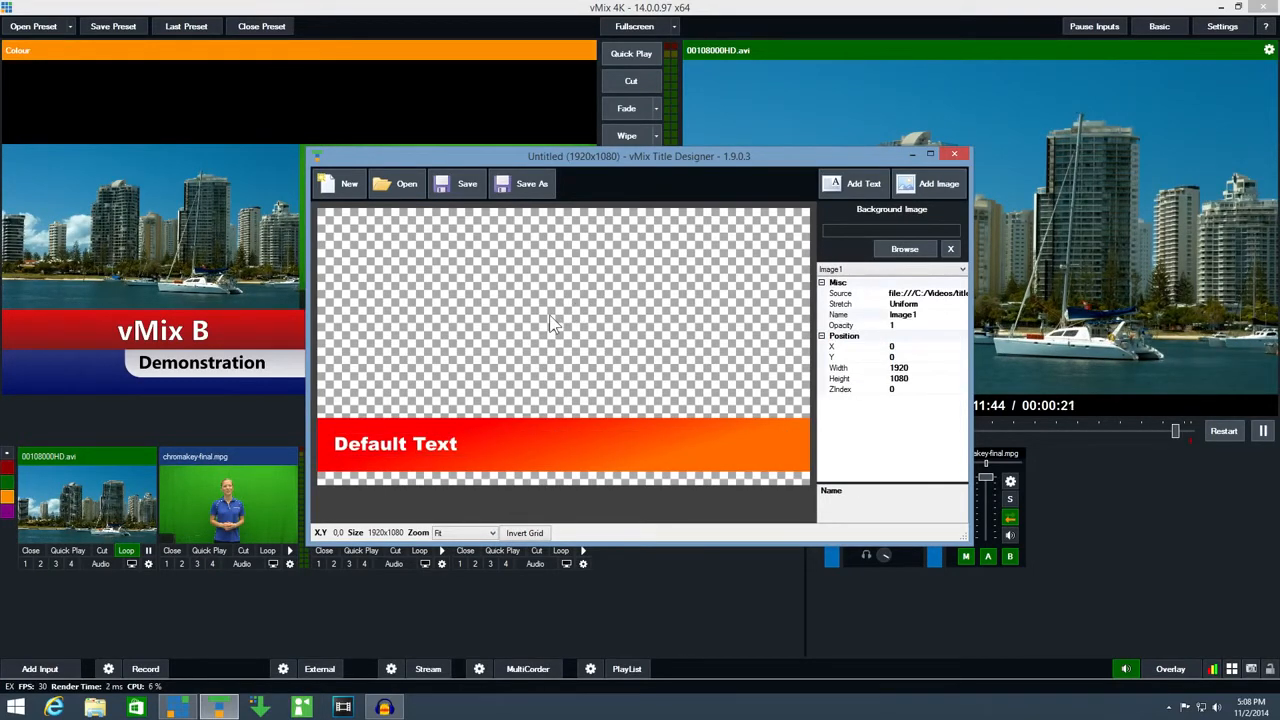
# Save the title as mynewtemplate in the Videos folder on drive C and close vMix Title Designer
pyautogui.click(466, 190)
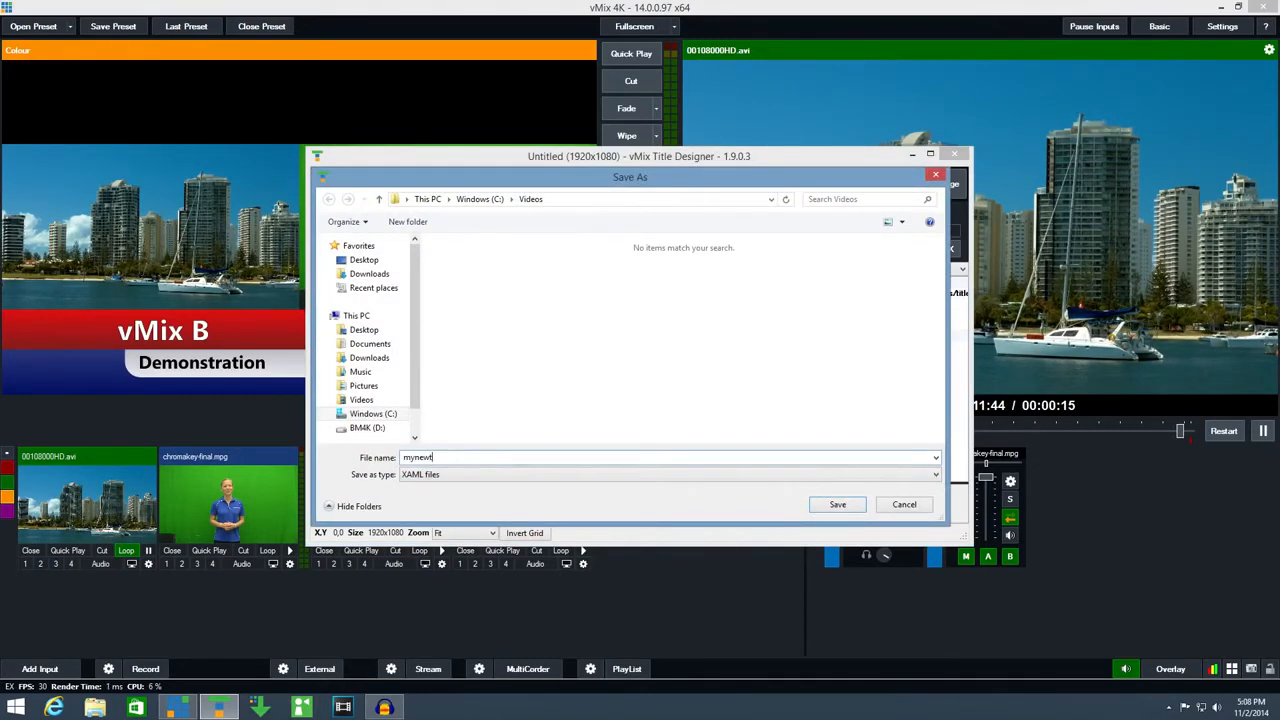
pyautogui.press('Return')
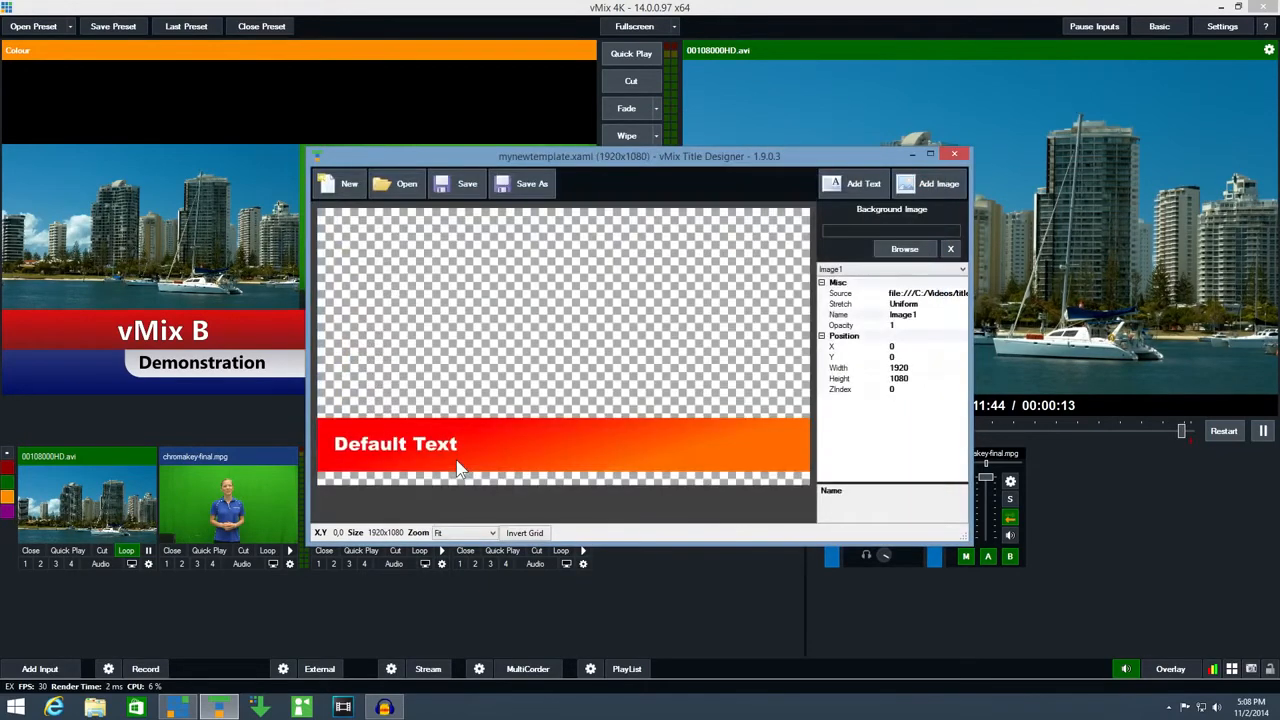
pyautogui.click(955, 157)
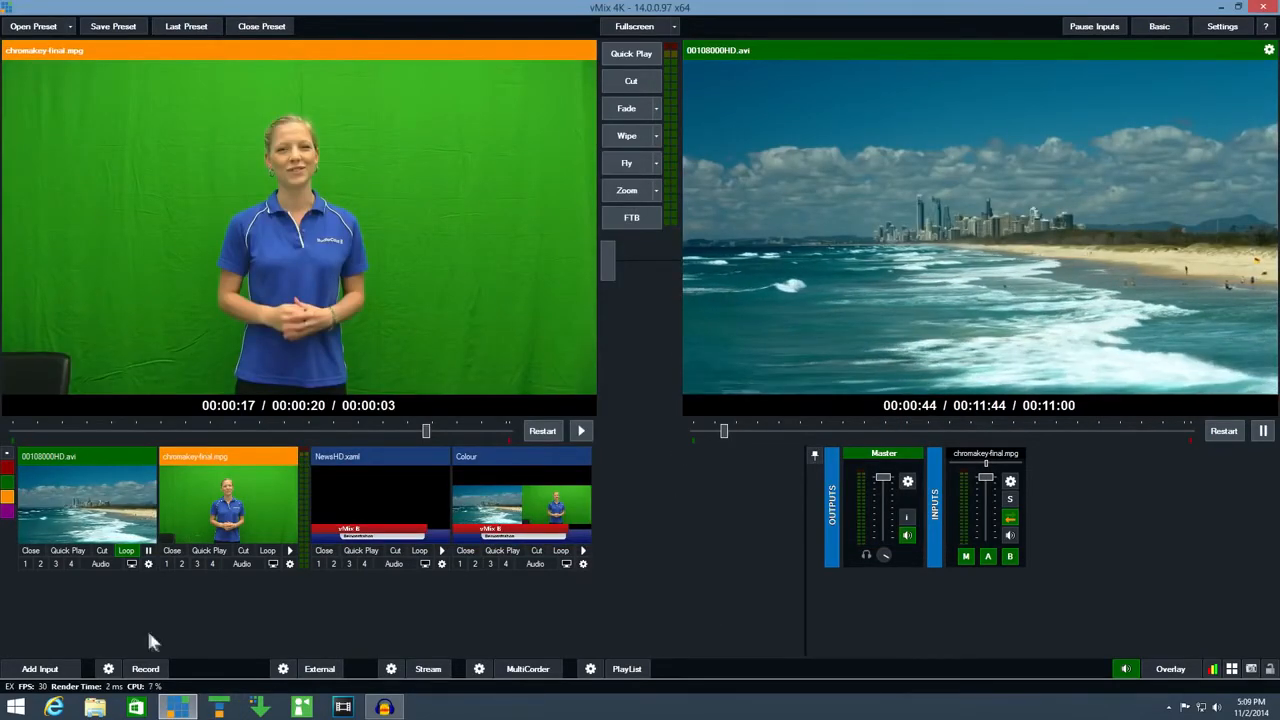
# Add the mynewtemplate title from the Videos folder as a Title/XAML input in vMix
pyautogui.click(30, 670)
pyautogui.click(328, 449)
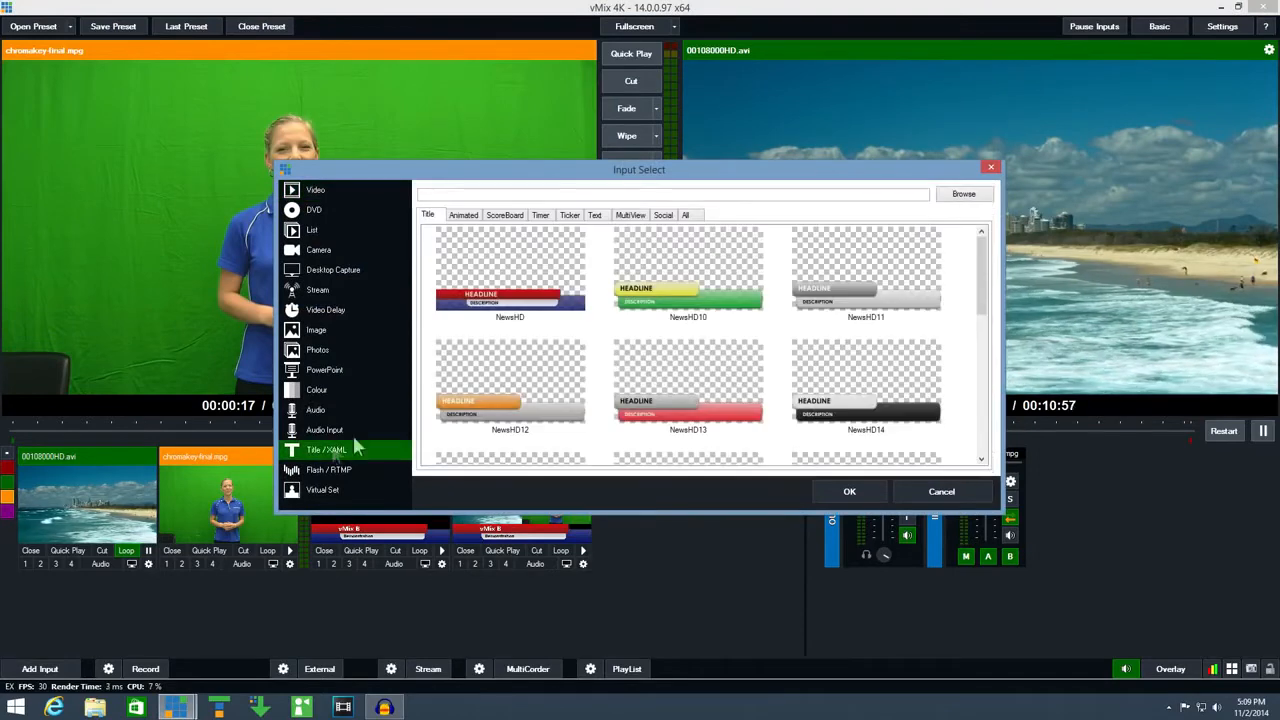
pyautogui.click(960, 194)
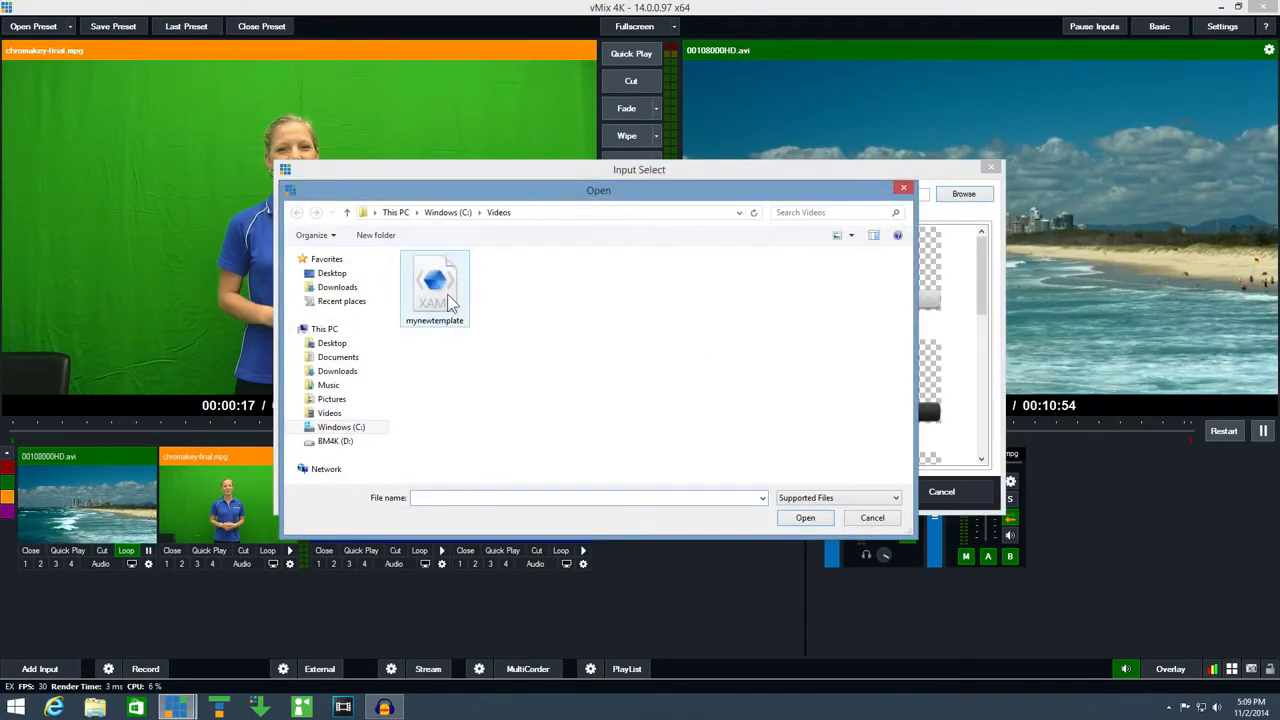
pyautogui.doubleClick(447, 294)
pyautogui.click(849, 491)
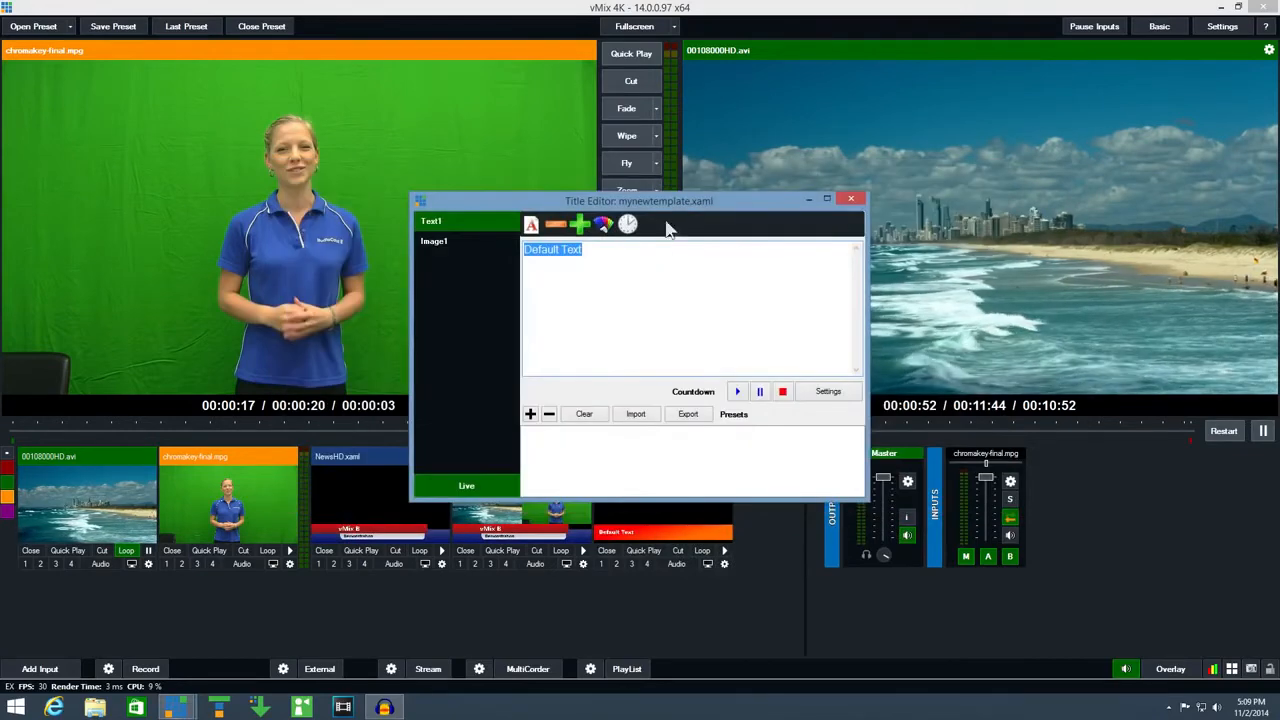
# Change the new title's Text1 to "vMix Custom Title" and test it by switching overlay 2 on and off
pyautogui.moveTo(686, 210); pyautogui.dragTo(718, 109)
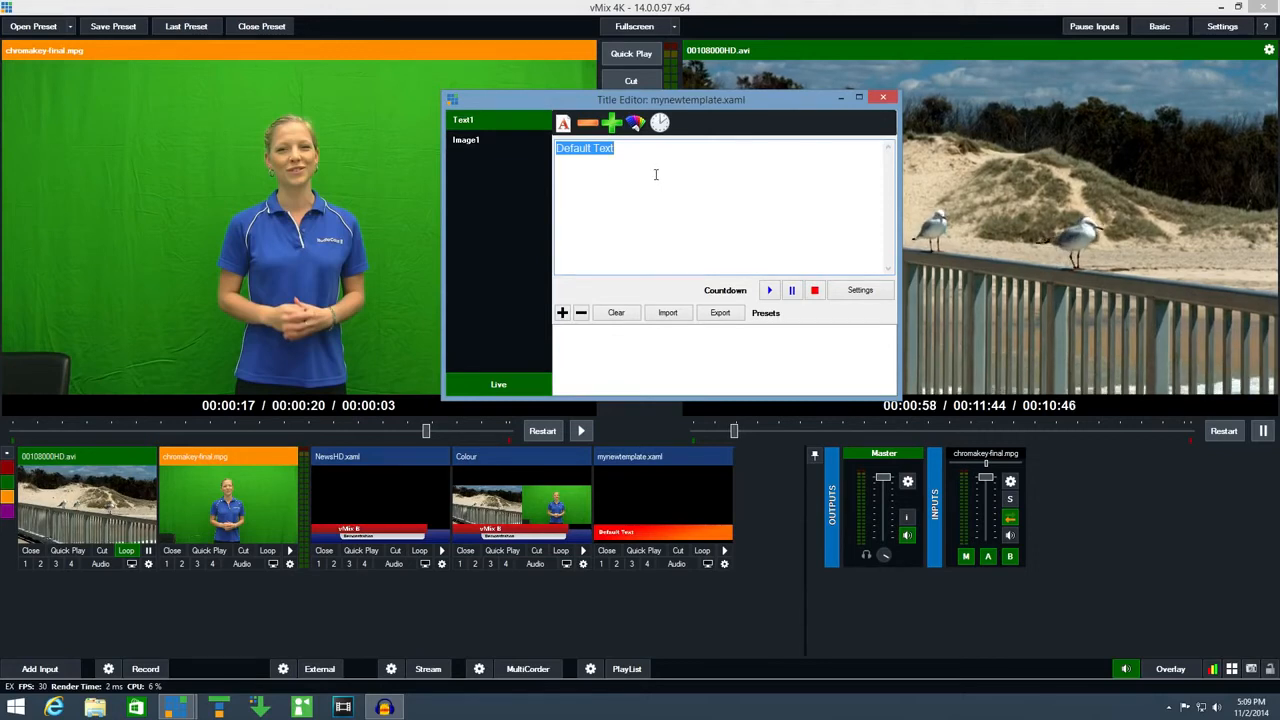
pyautogui.write('vMix ')
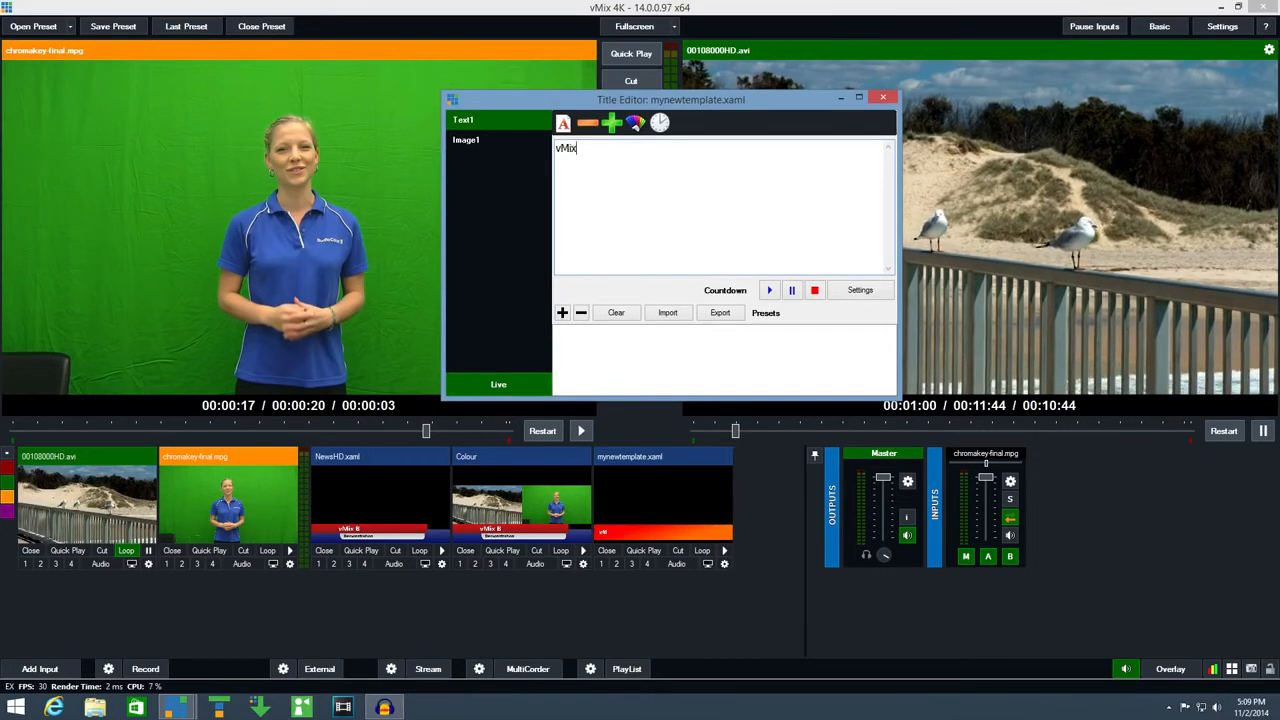
pyautogui.write('Custom Title')
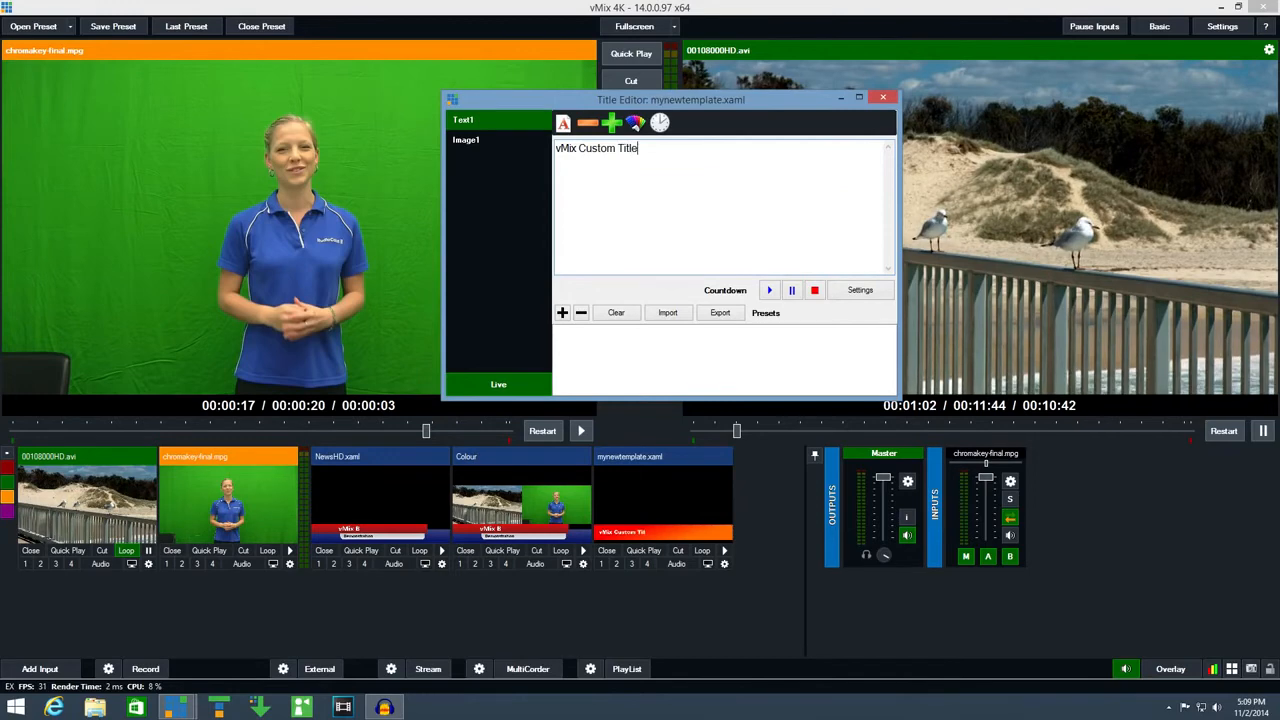
pyautogui.click(883, 97)
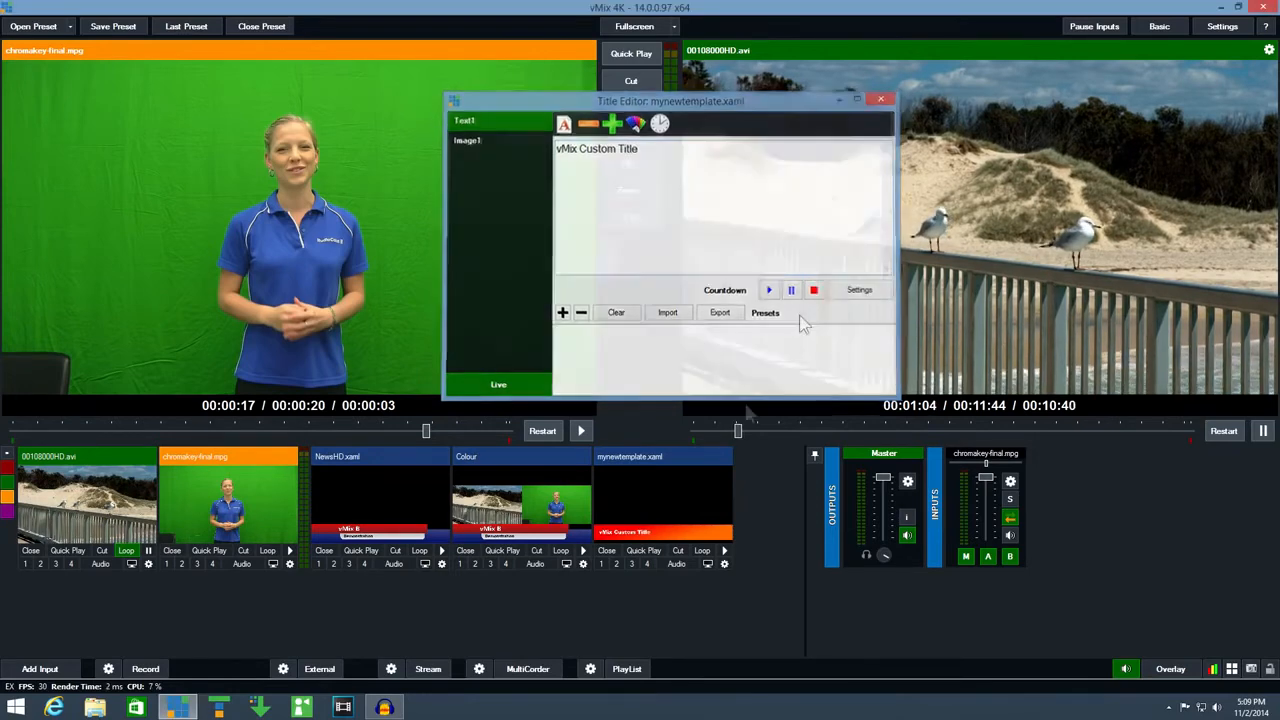
pyautogui.click(617, 563)
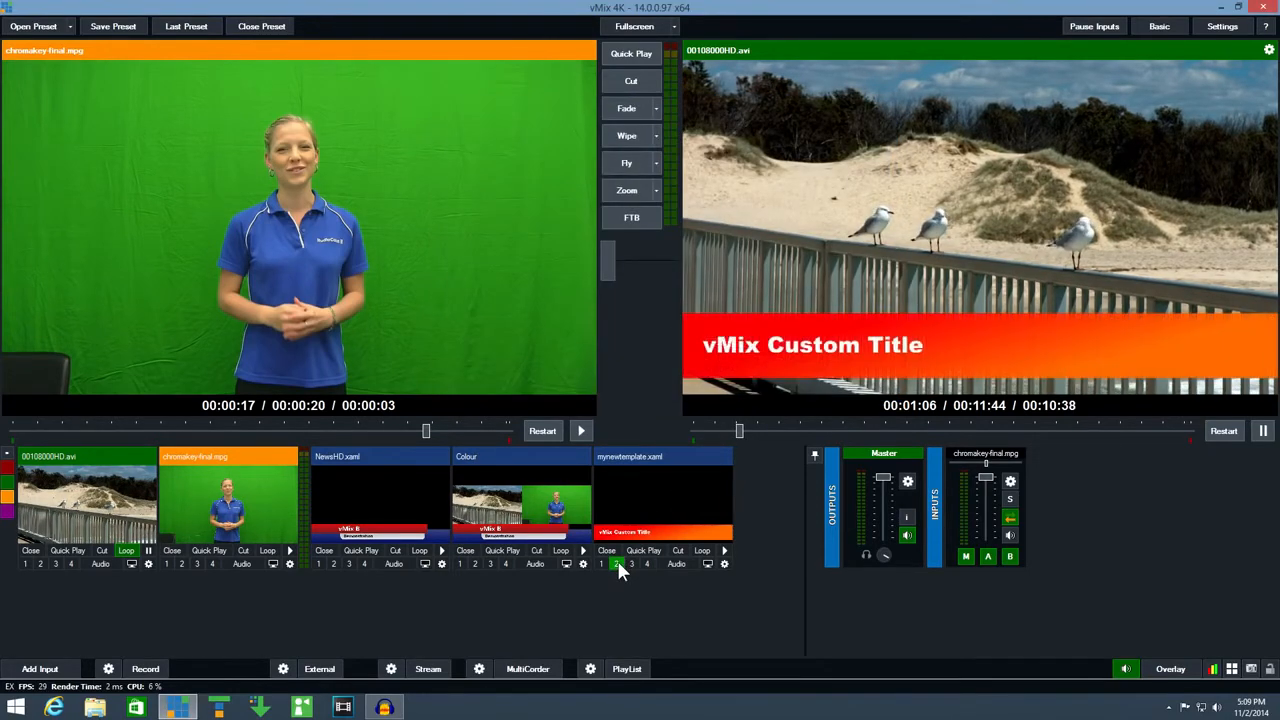
pyautogui.click(617, 562)
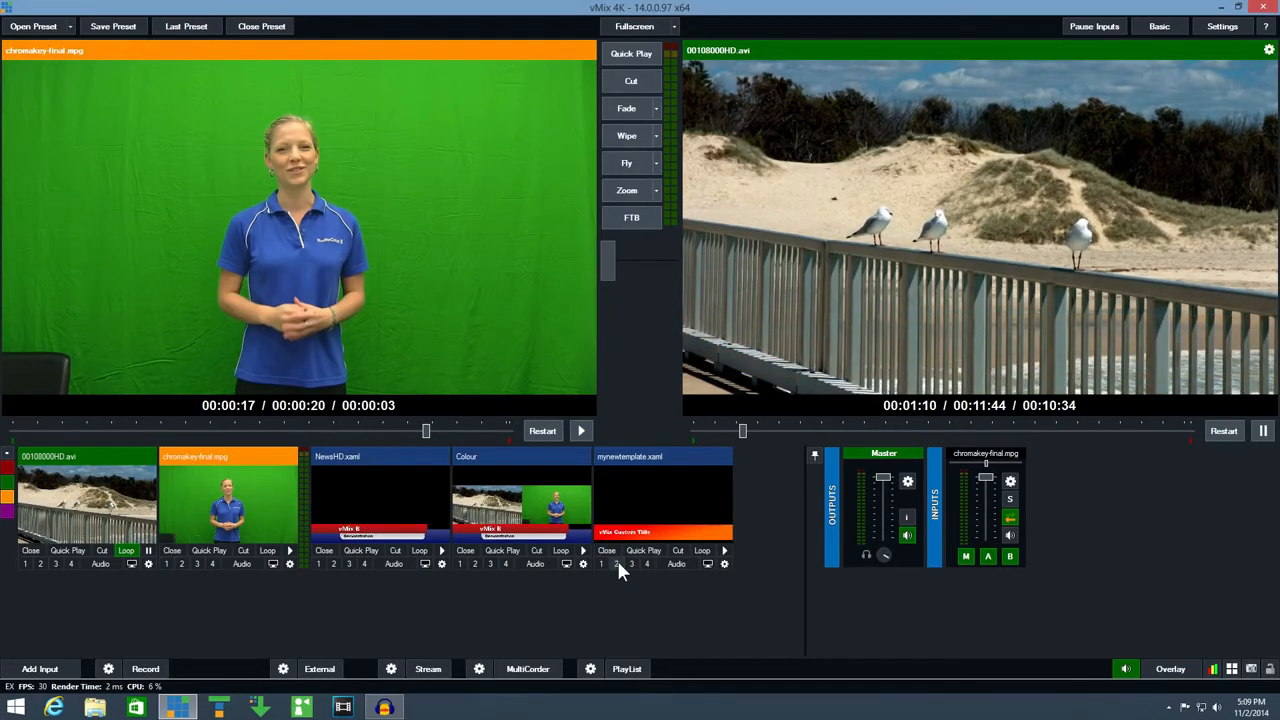
# Reopen the mynewtemplate input's Title Editor to review its editable text, and close the editor
pyautogui.rightClick(634, 497)
pyautogui.click(660, 505)
pyautogui.click(636, 260)
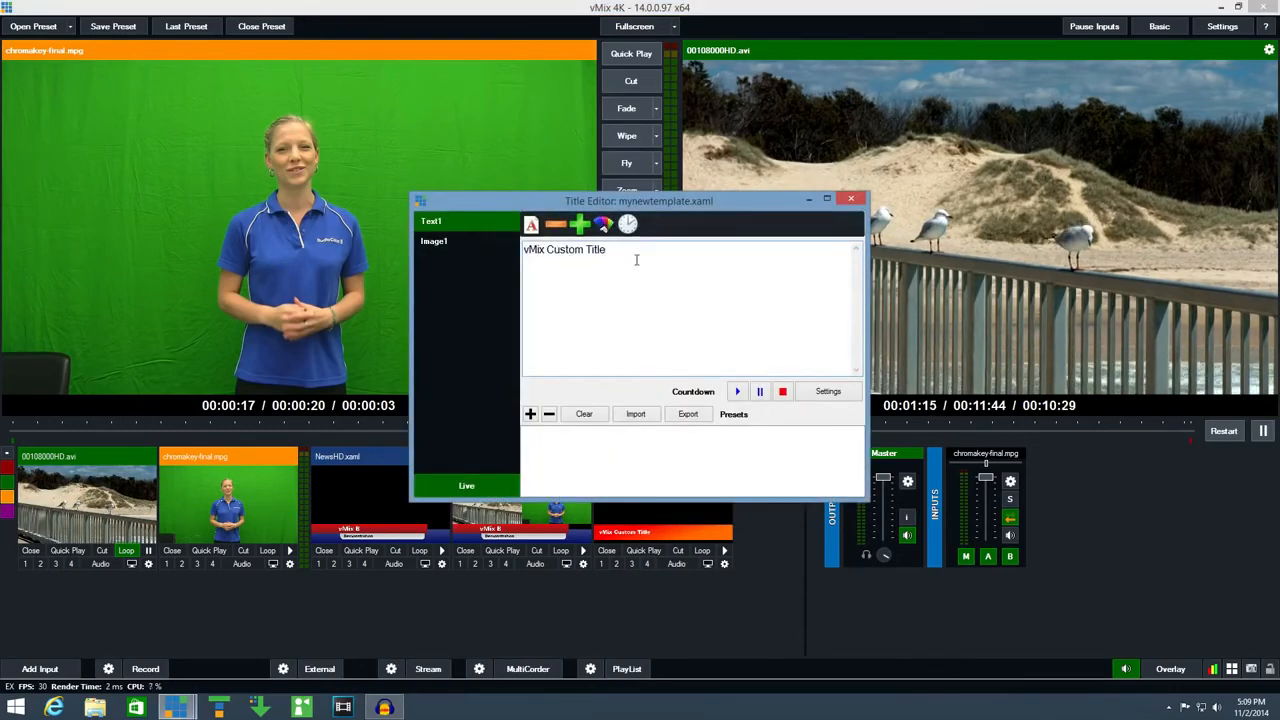
pyautogui.click(851, 199)
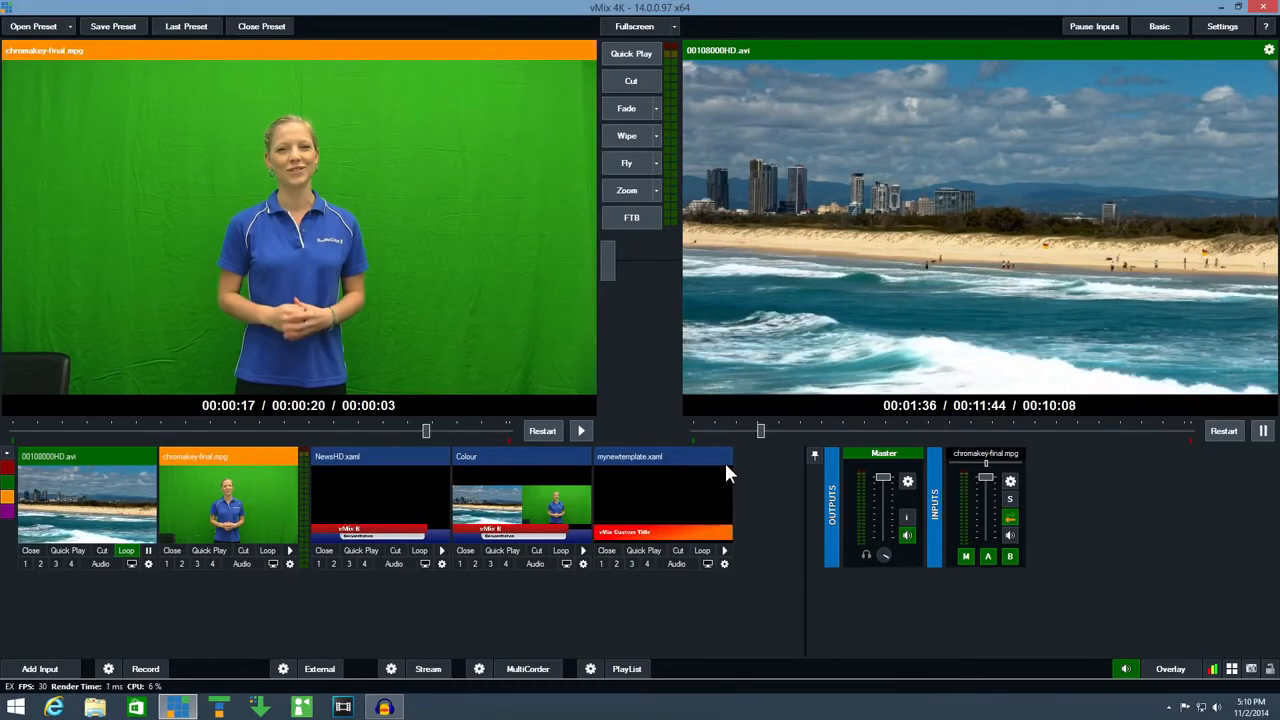
# Set overlay 4 to the Fly effect with a 1000 ms effect duration and test it by switching the custom title on and off
pyautogui.click(1170, 668)
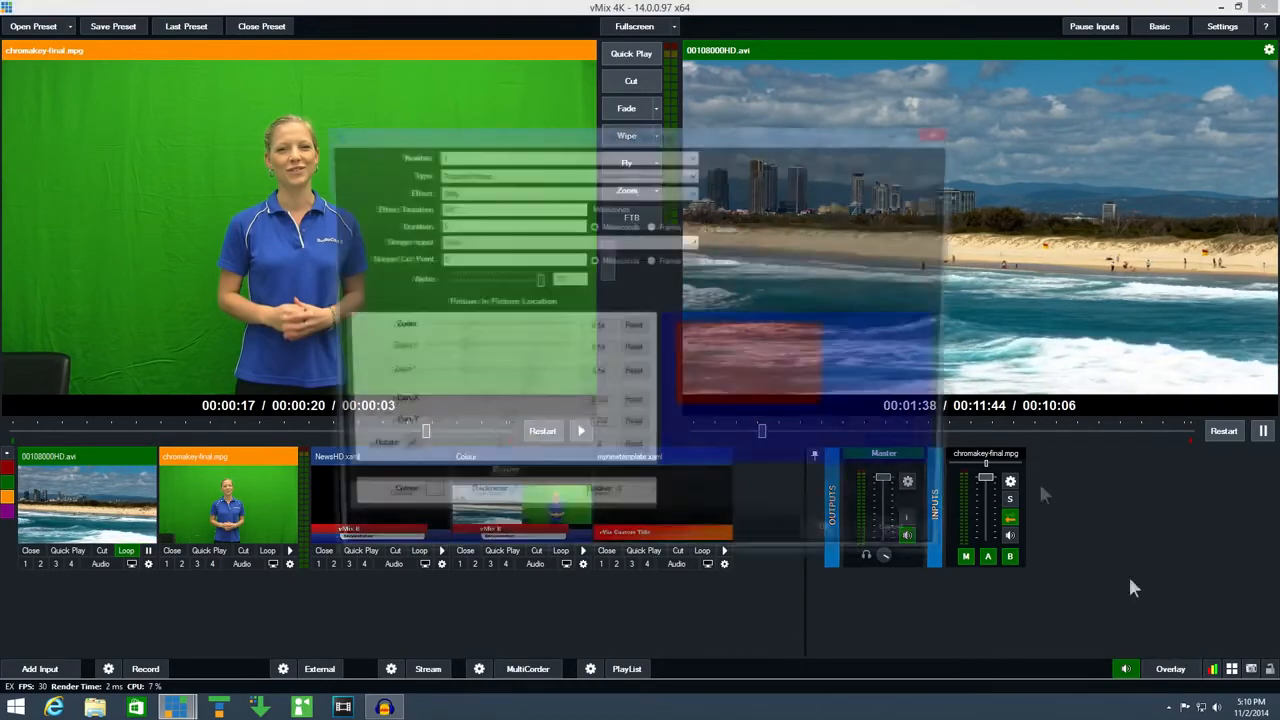
pyautogui.click(487, 158)
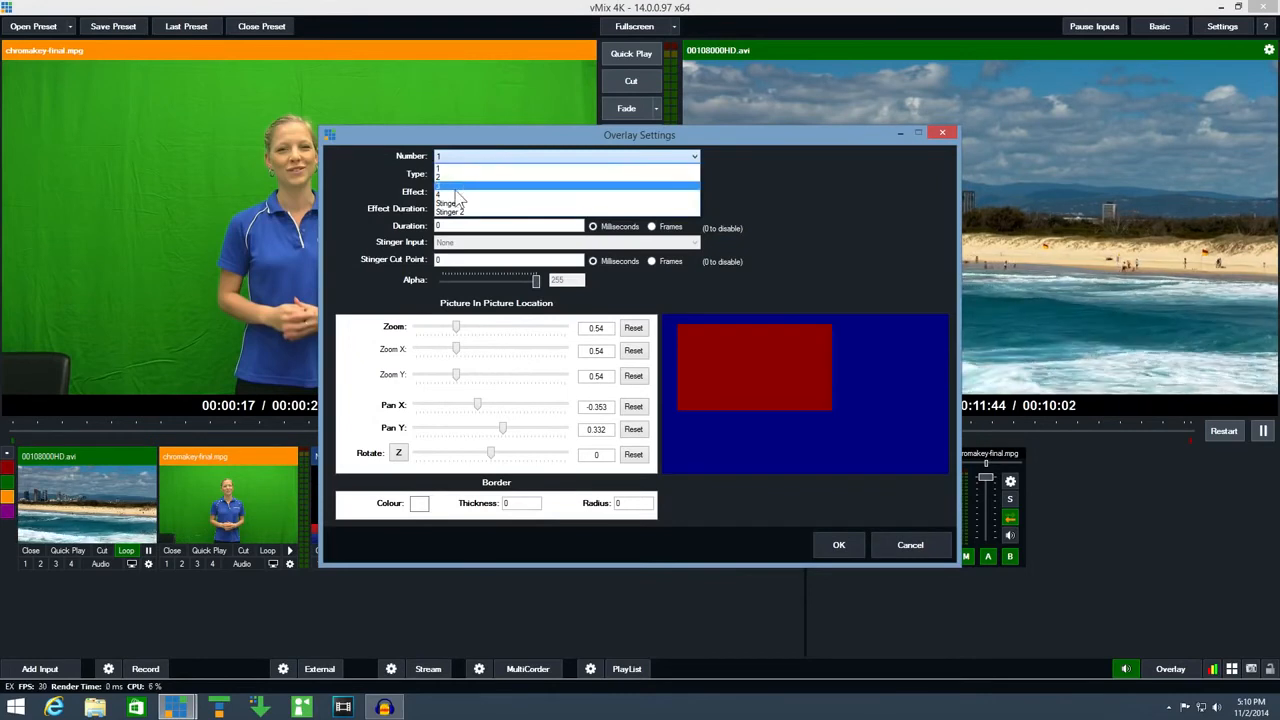
pyautogui.click(480, 194)
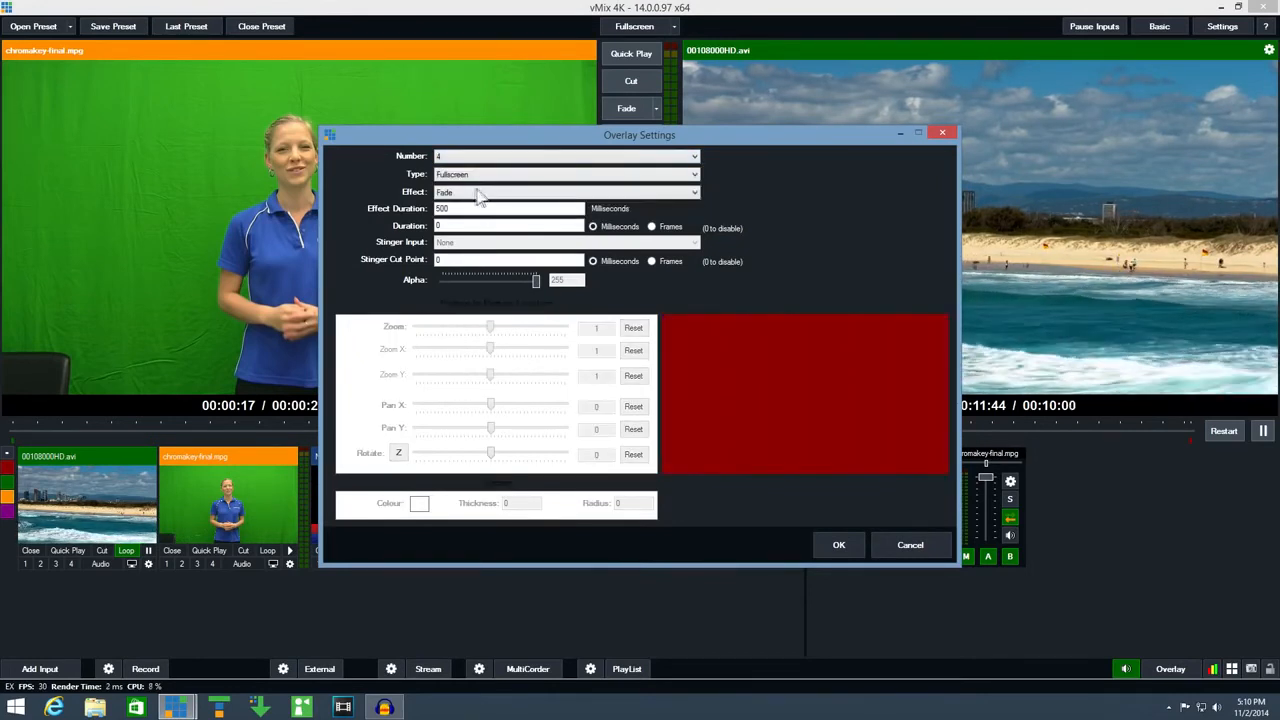
pyautogui.click(478, 193)
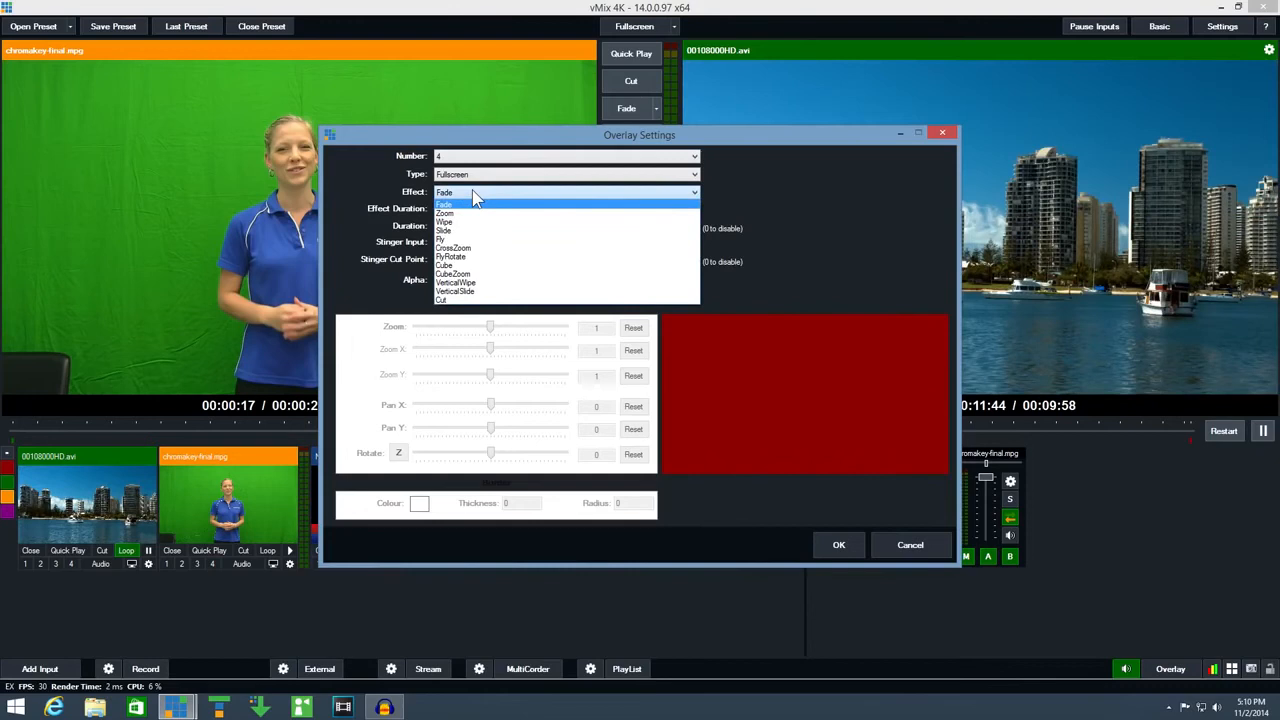
pyautogui.click(458, 241)
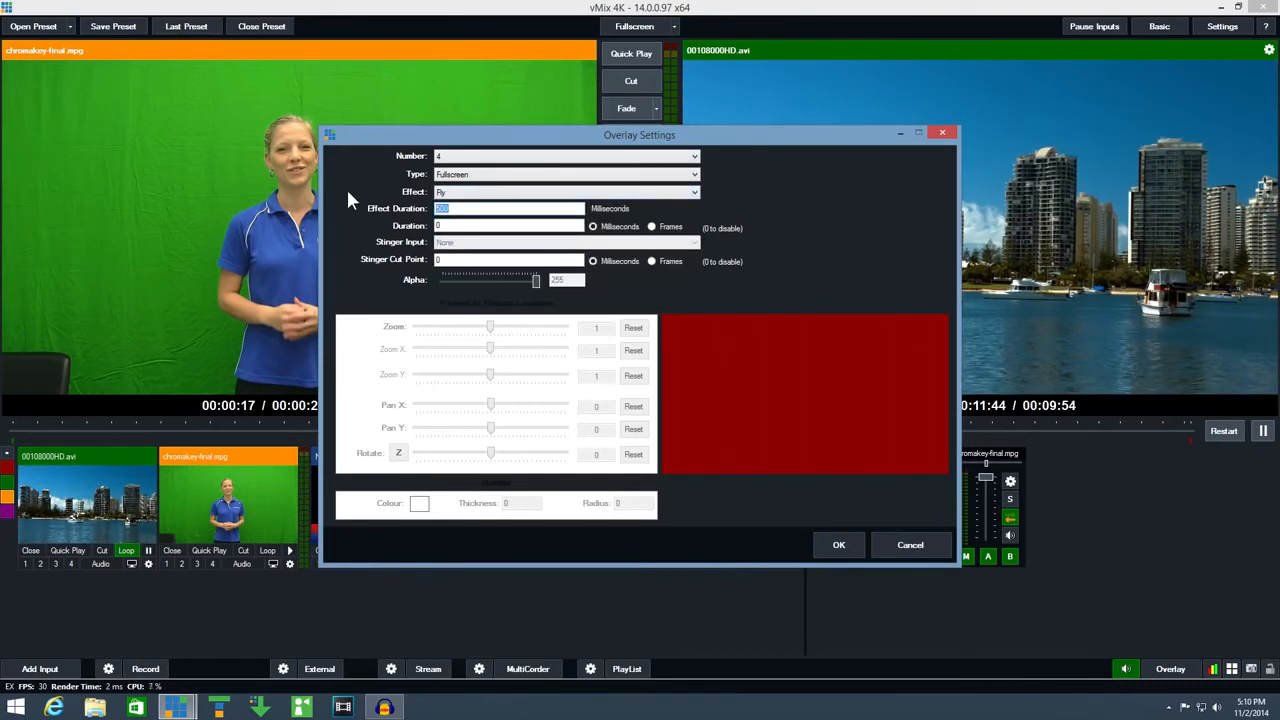
pyautogui.write('1000')
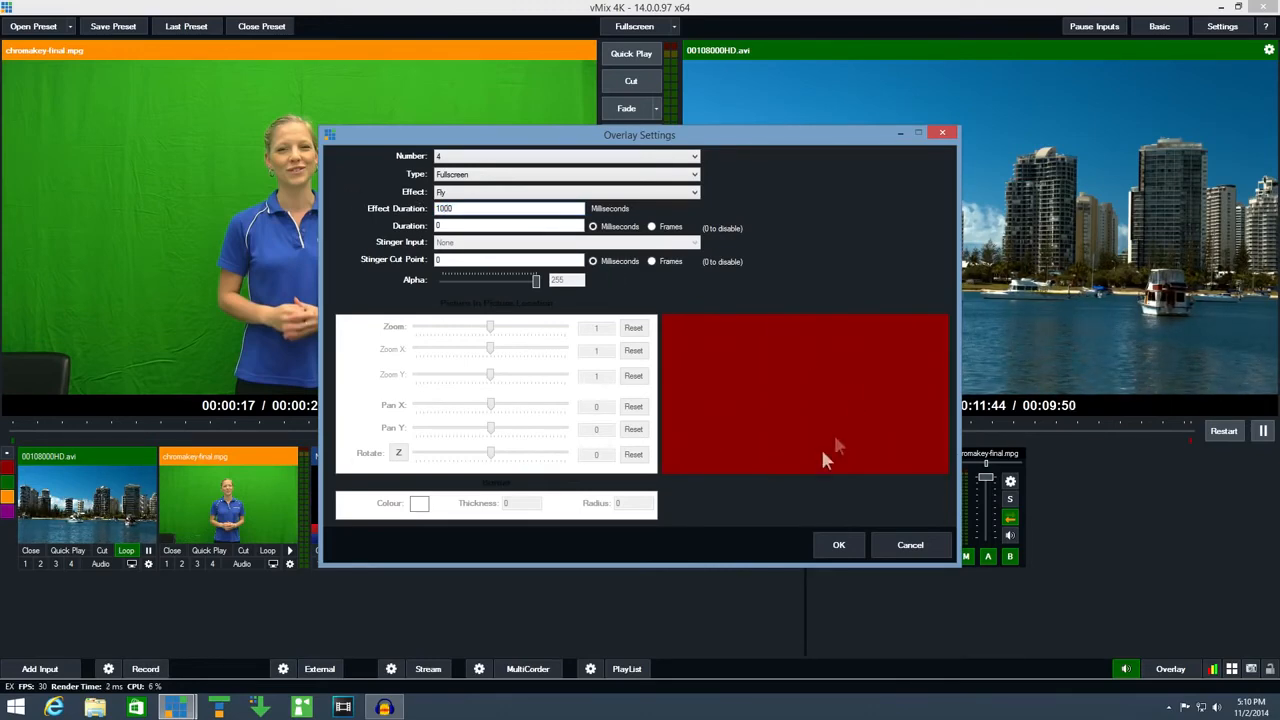
pyautogui.click(837, 545)
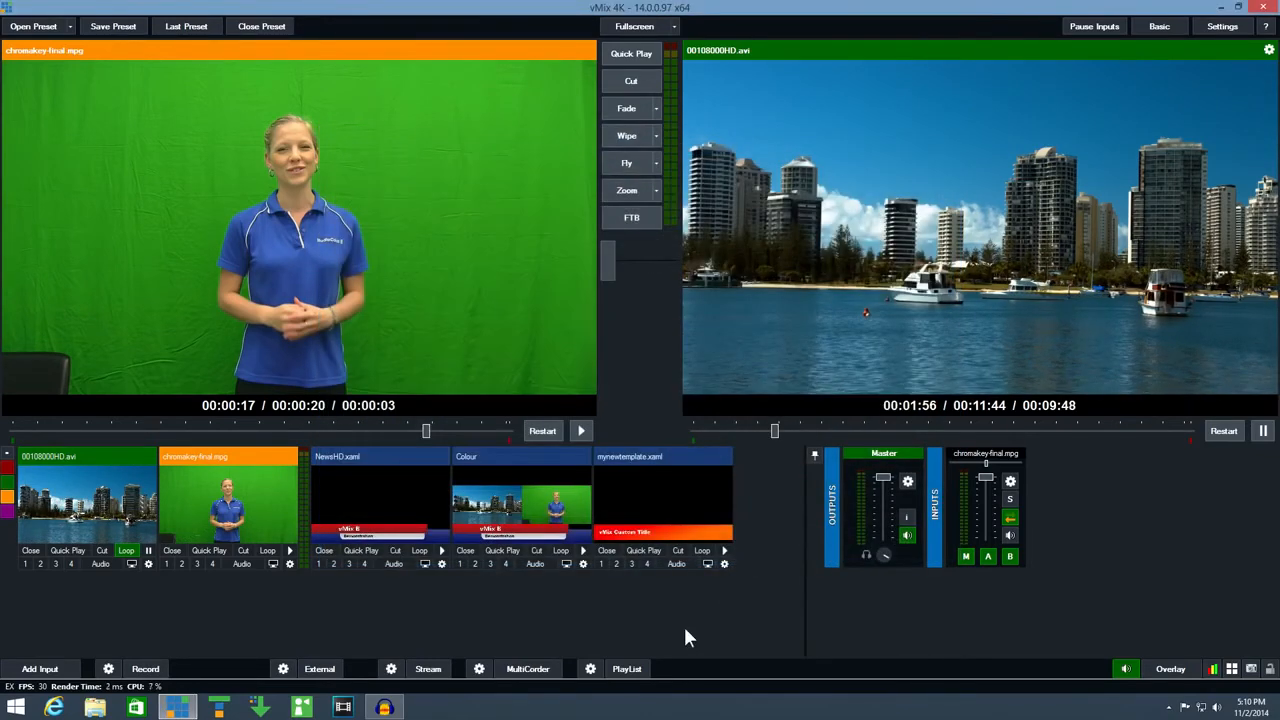
pyautogui.click(646, 564)
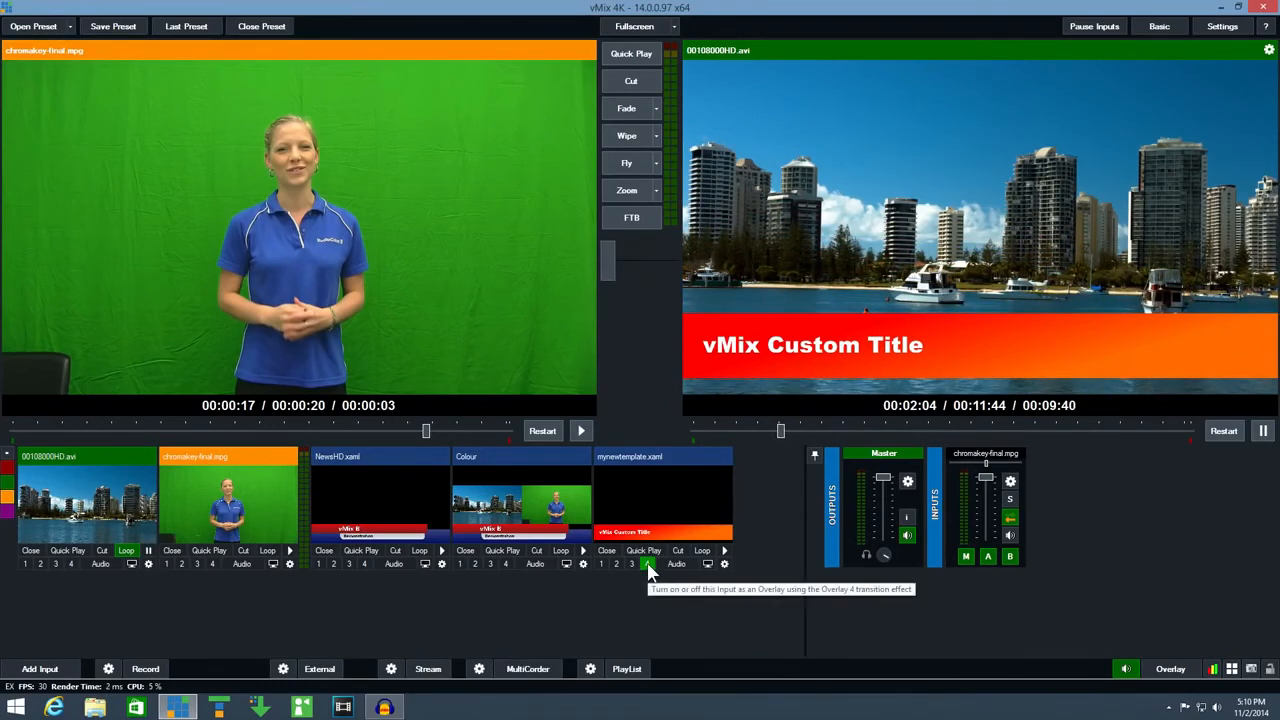
pyautogui.click(646, 561)
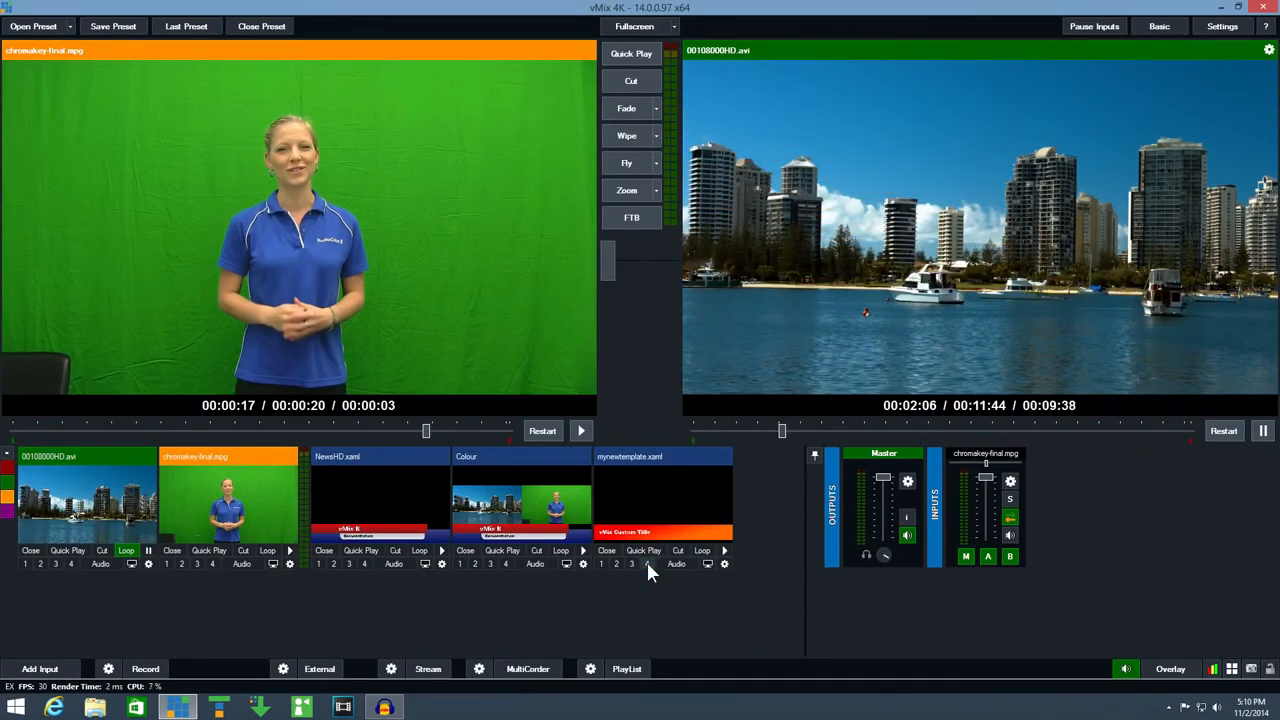